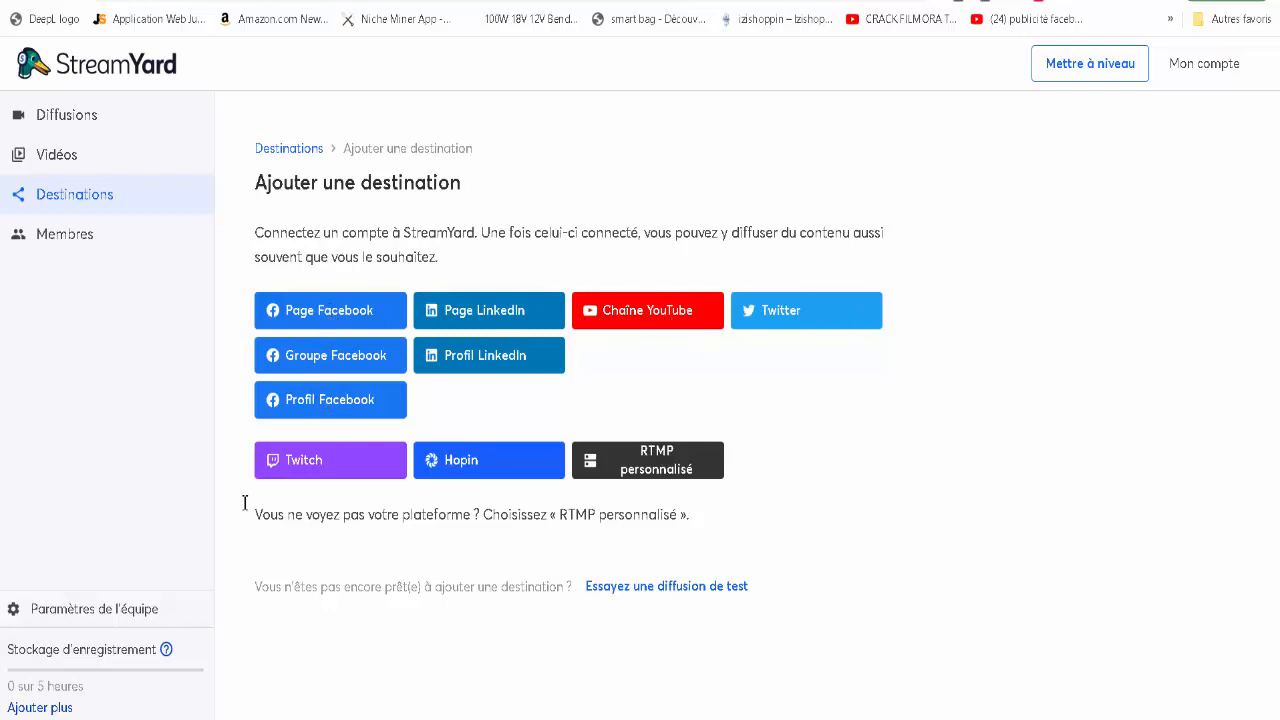
Step: Connect a YouTube channel as a destination and authorise StreamYard to access the Google account
left_click(646, 318)
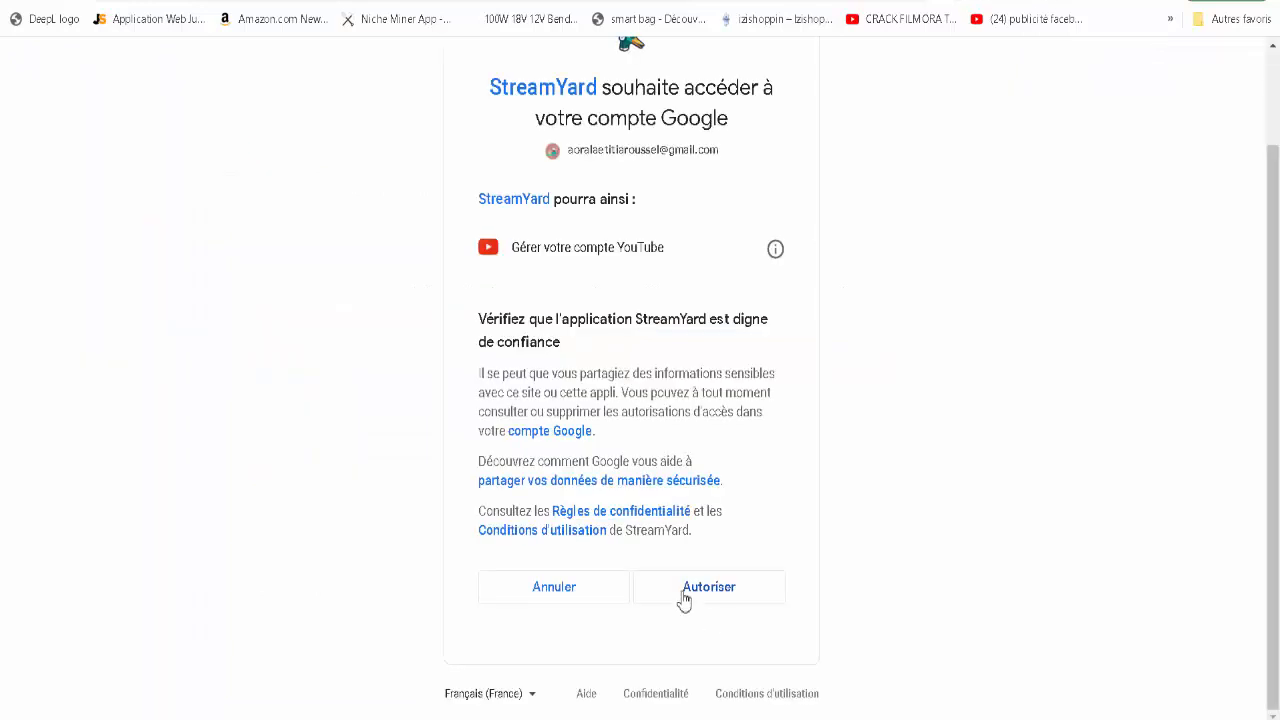
left_click(709, 588)
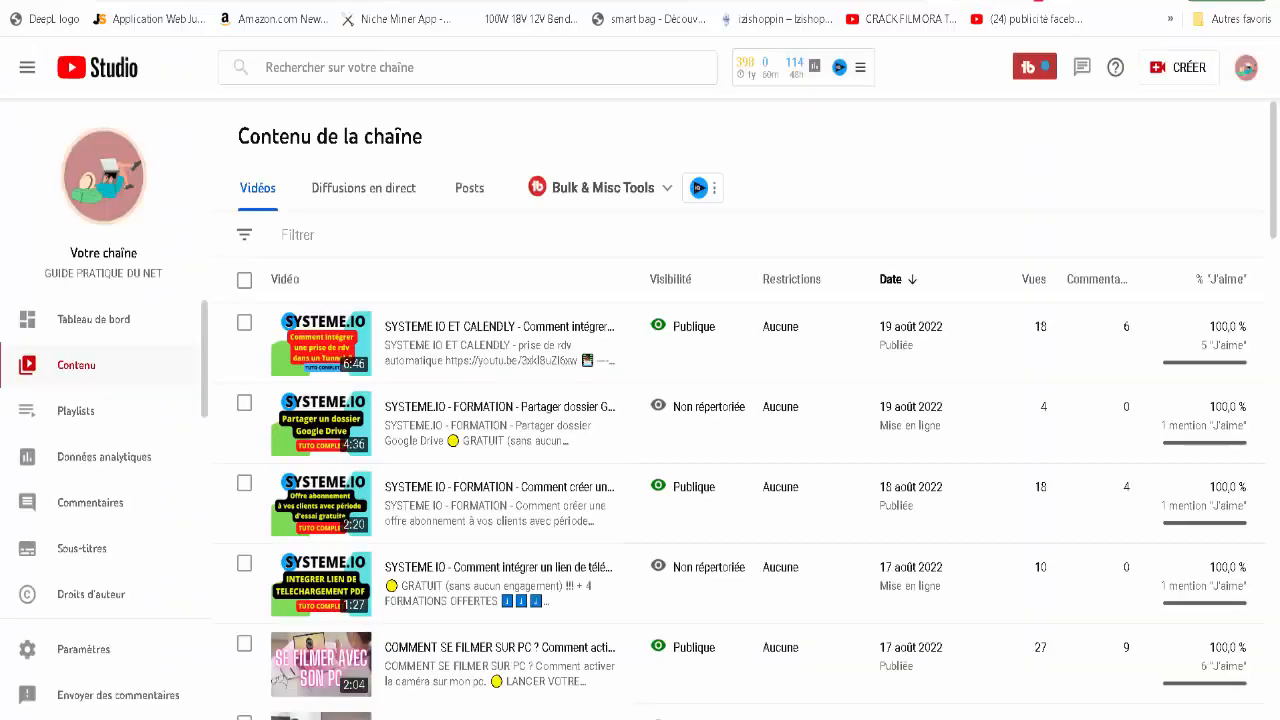
Step: In YouTube Studio, check which channel is signed in and view the channel's live broadcasts
left_click(1245, 67)
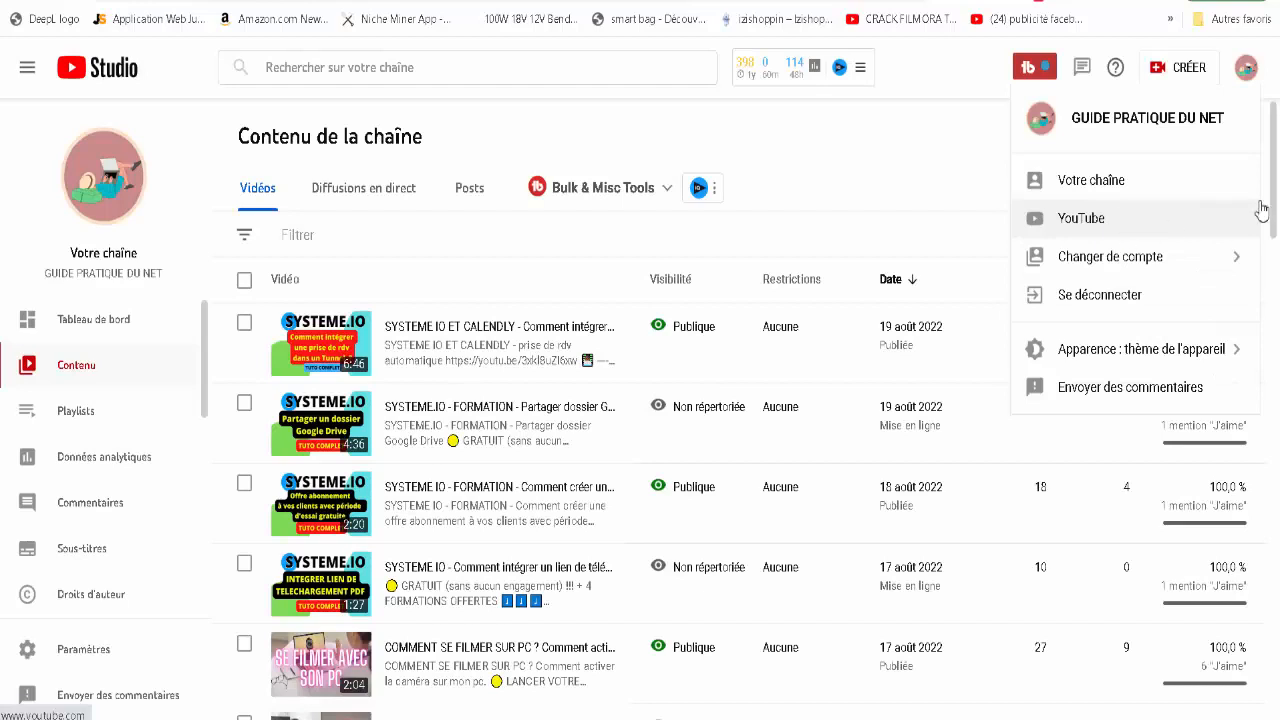
left_click(884, 143)
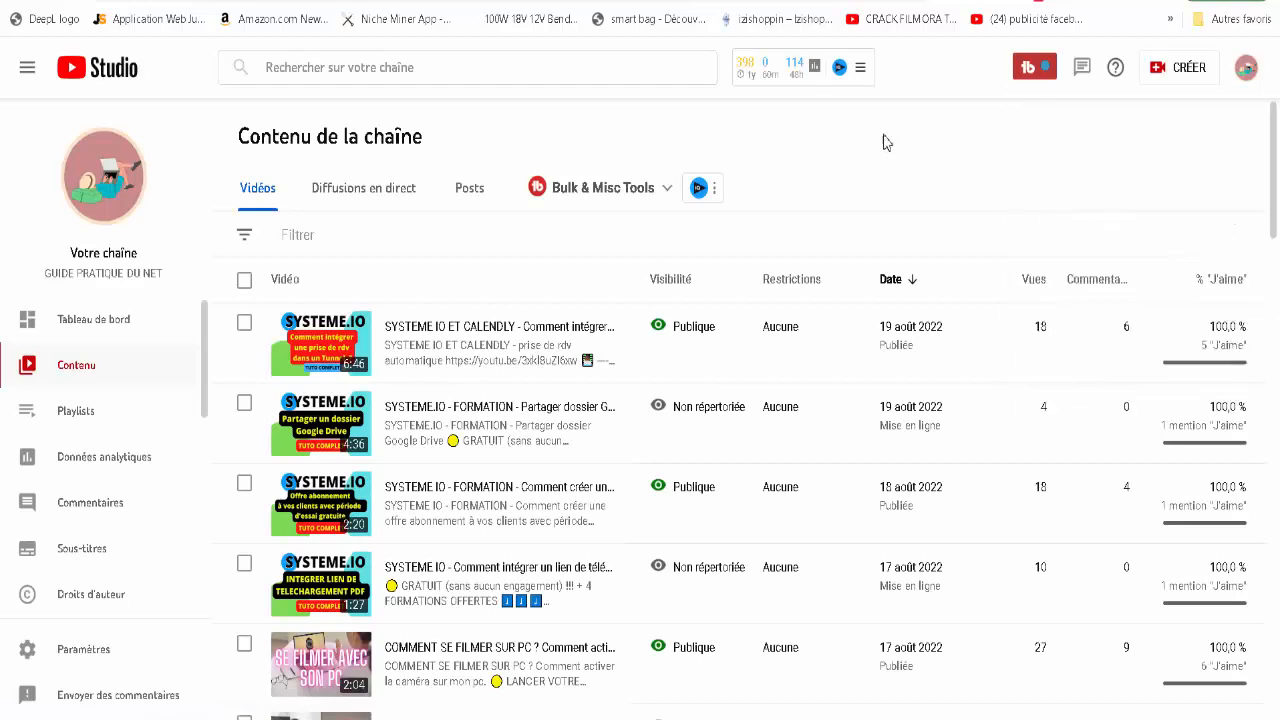
left_click(360, 194)
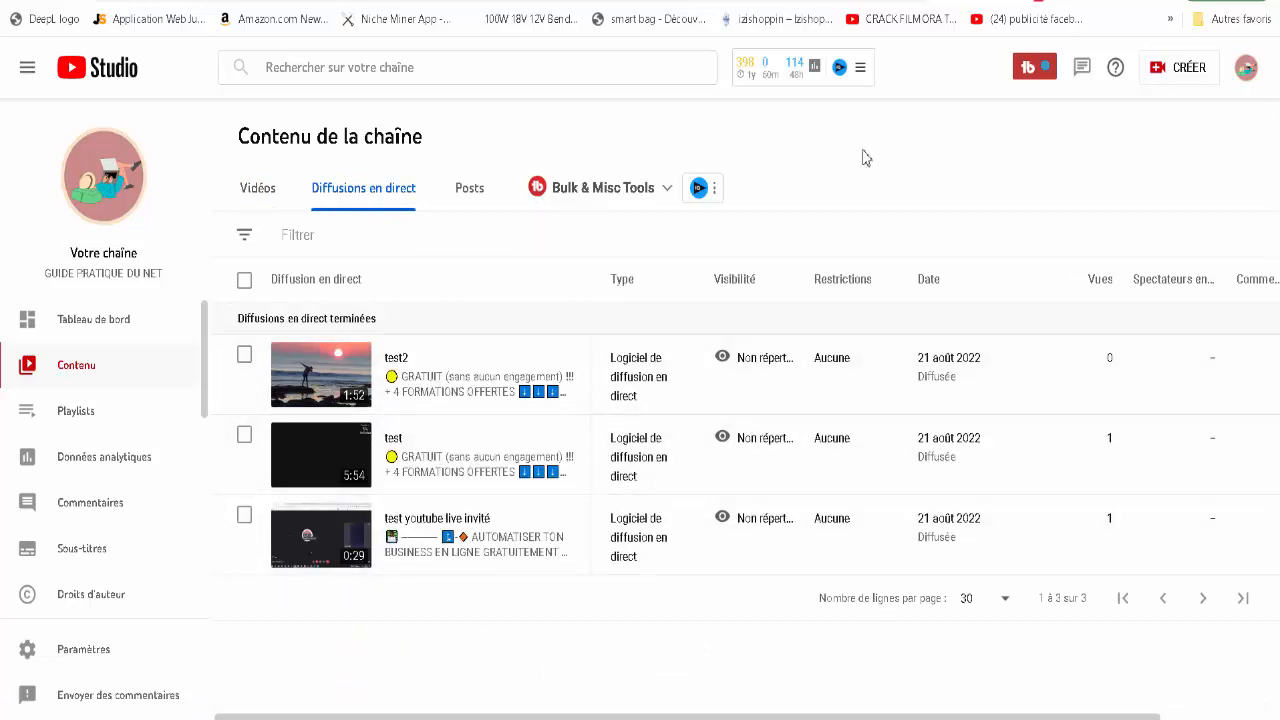
Step: Switch back to StreamYard and start a new broadcast with the GUIDE PRATIQUE DU NET YouTube channel as its destination
key("ctrl+shift+Tab")
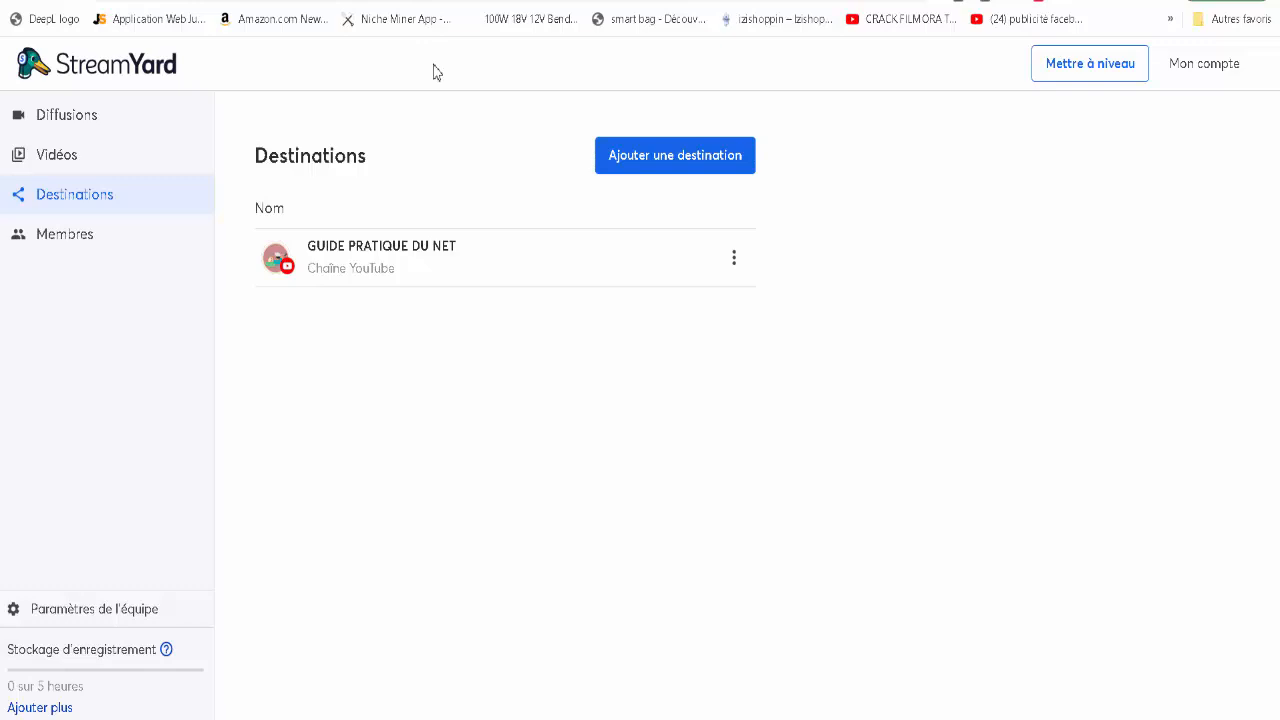
left_click(67, 118)
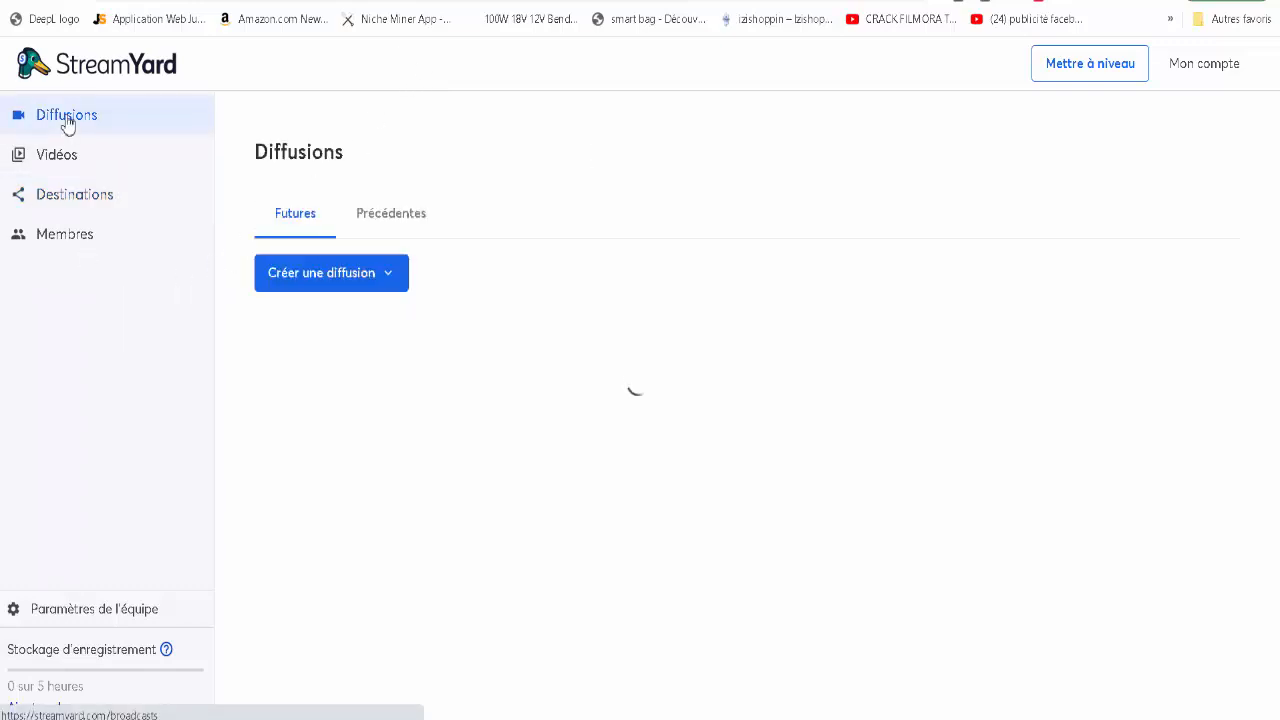
left_click(349, 281)
left_click(361, 326)
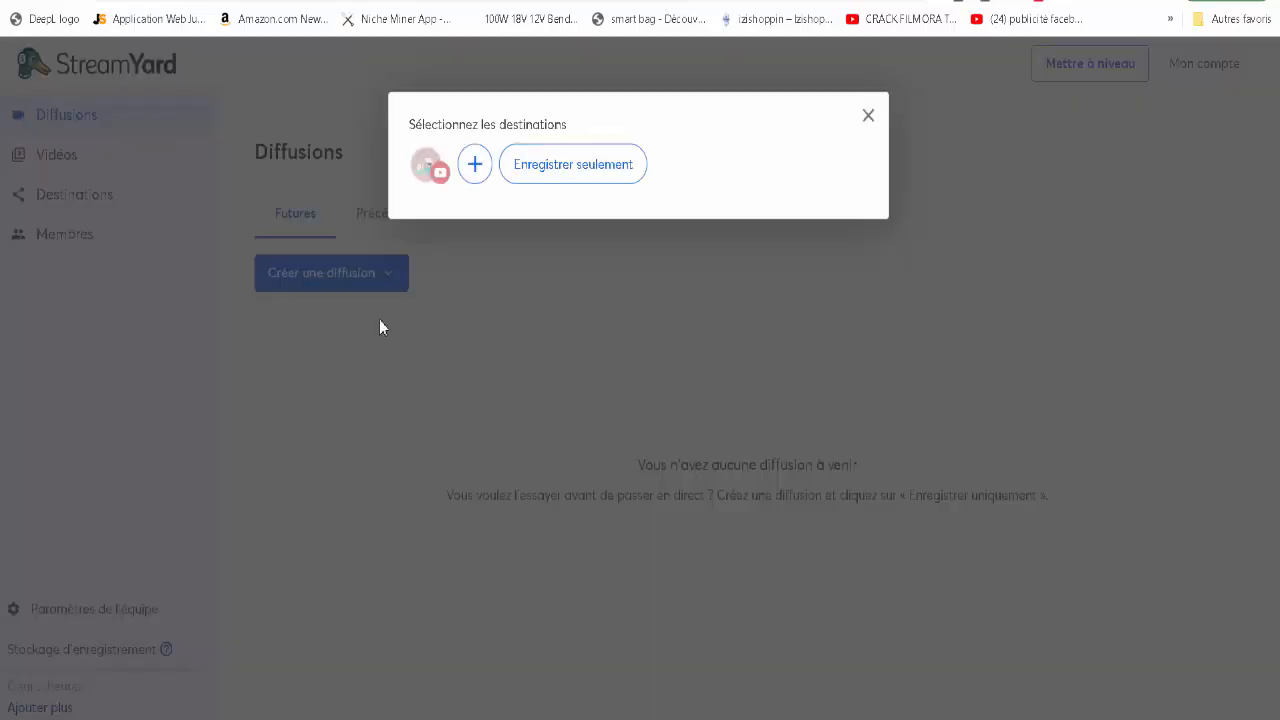
left_click(430, 168)
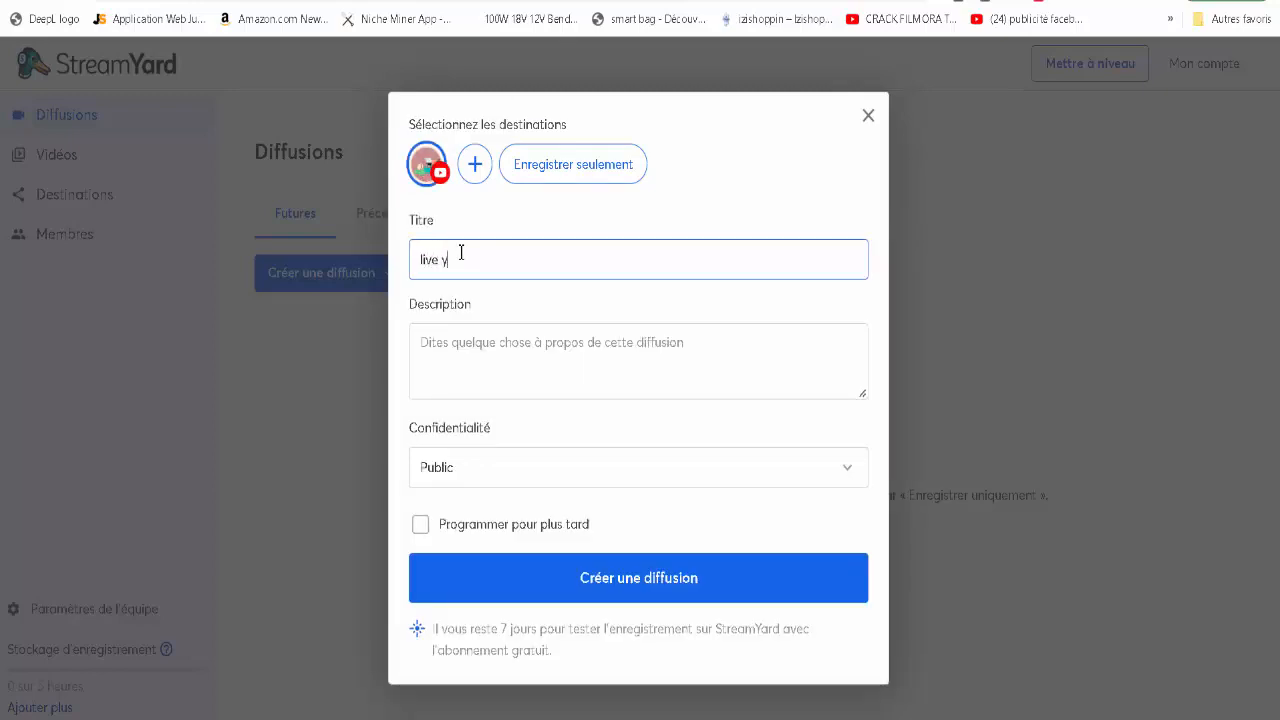
Step: Title the broadcast "live yotube invité" and enter the description "knenhezhvpn mk"
type("live yote")
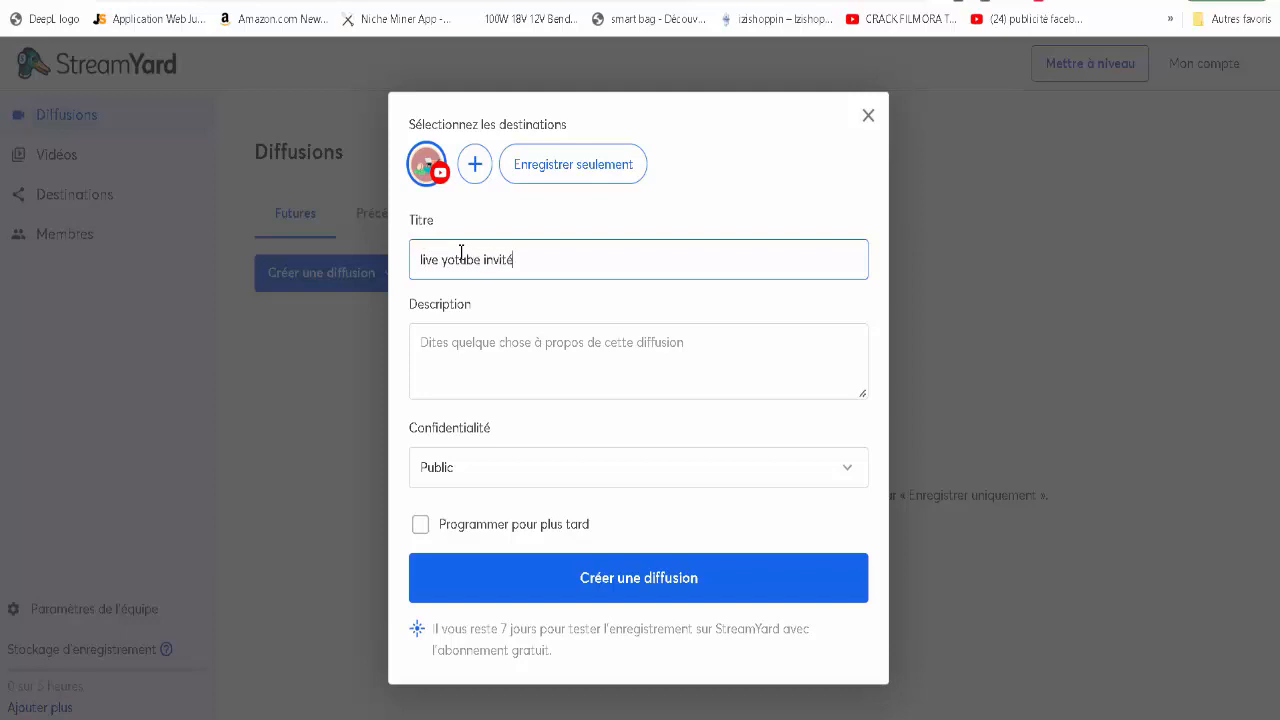
left_click(486, 350)
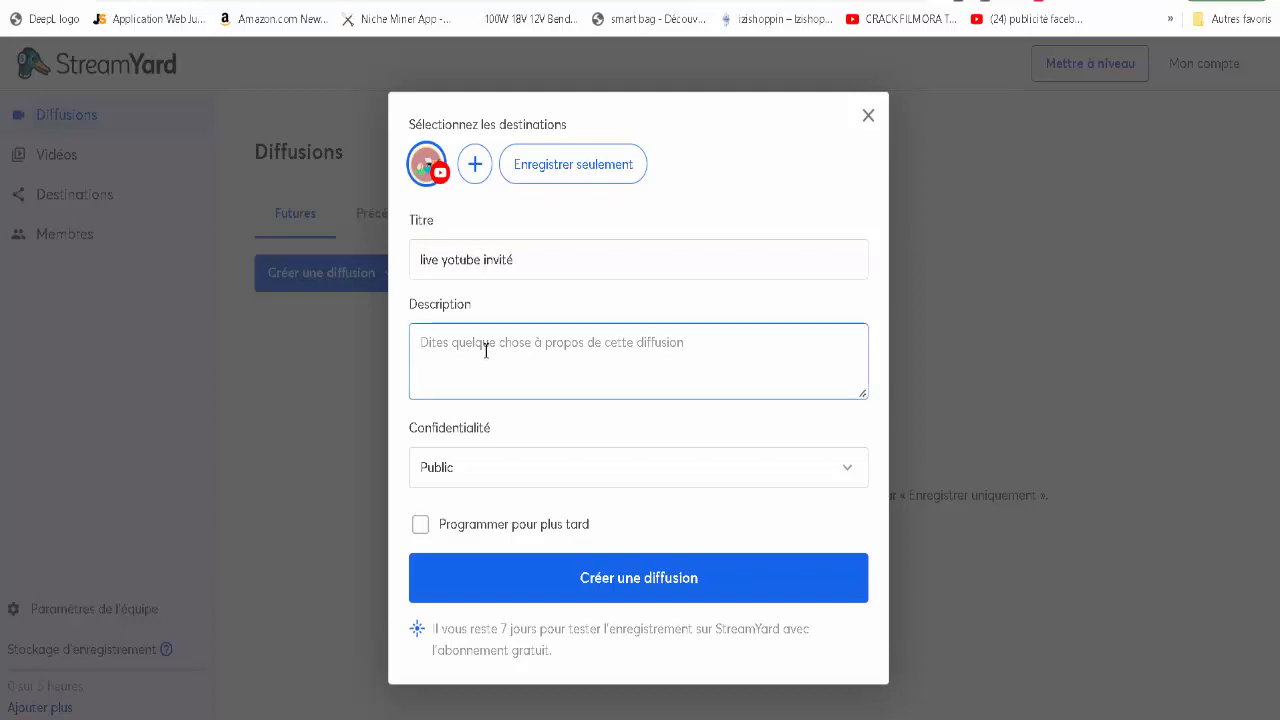
type("knenhezhvpn mk")
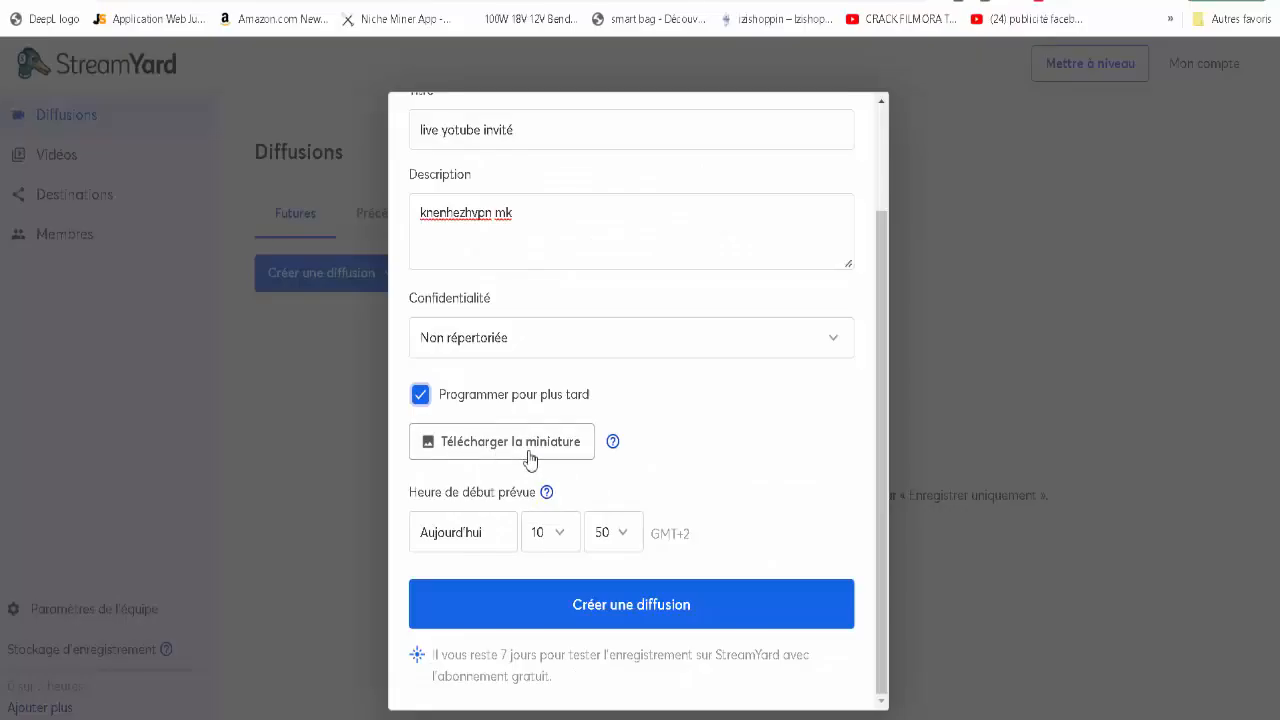
Step: Create the broadcast with Non répertoriée privacy, scheduled for today at 10:50
left_click(480, 537)
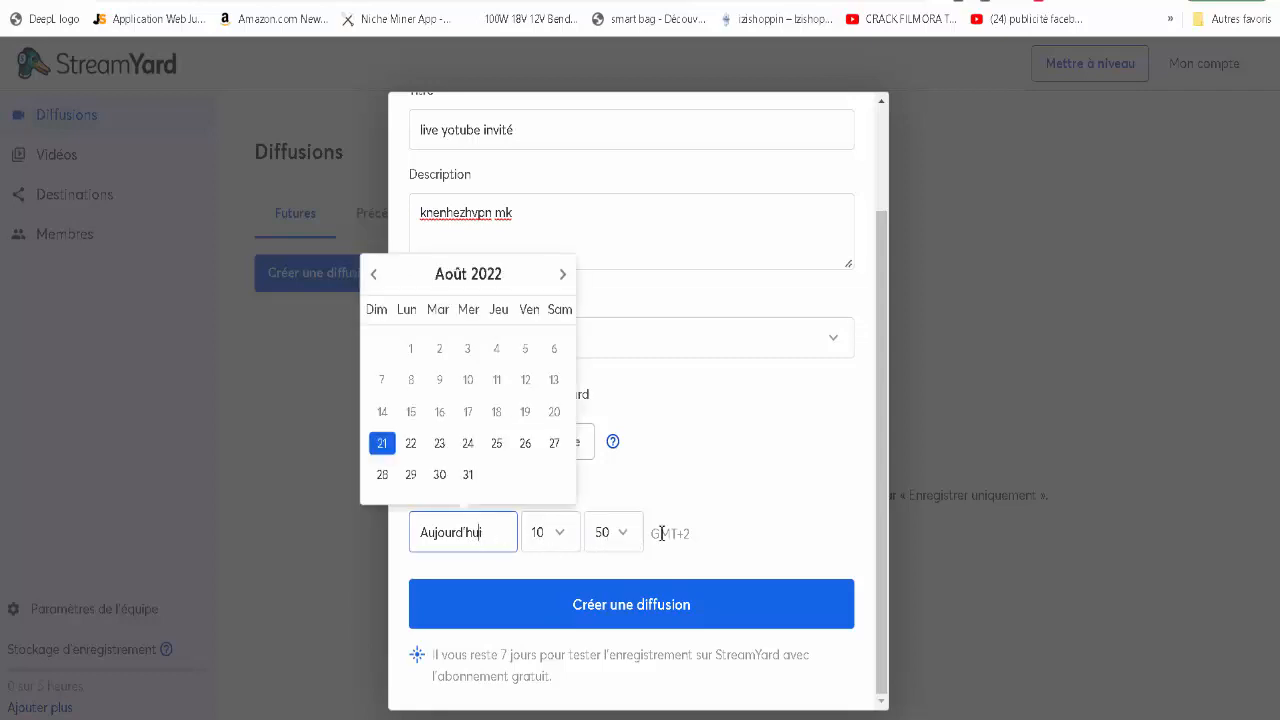
left_click(750, 530)
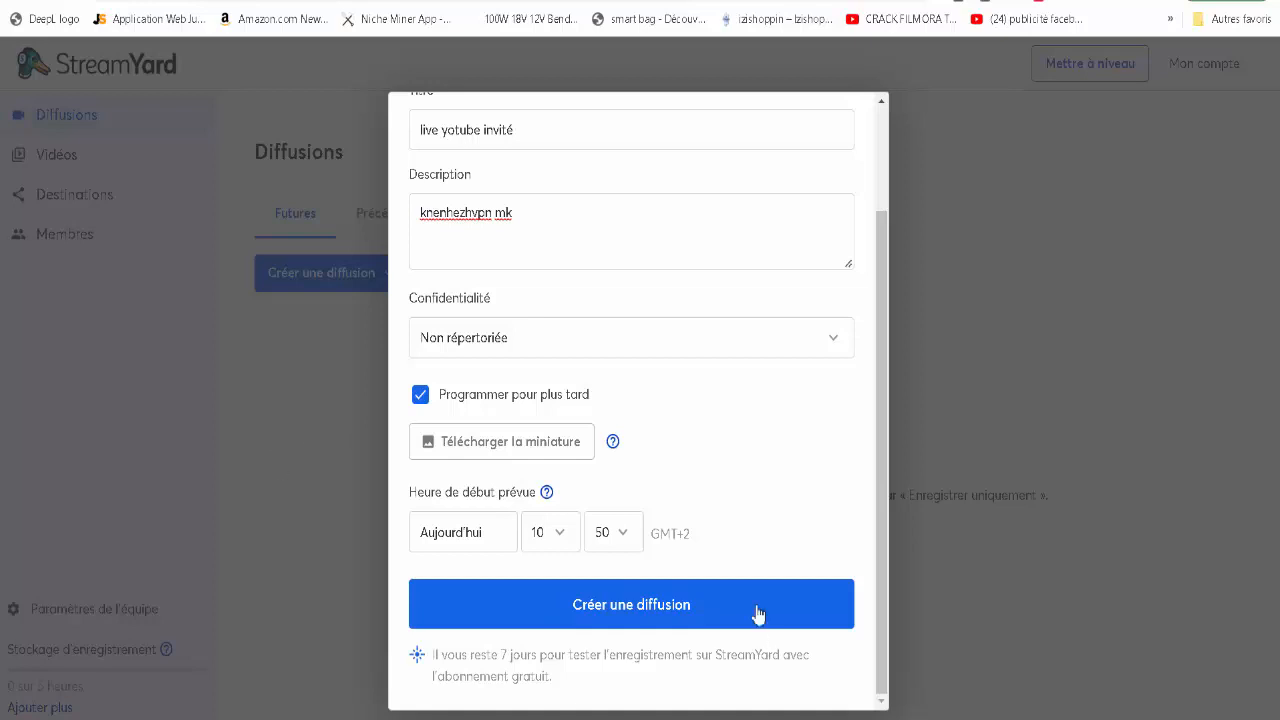
left_click(694, 610)
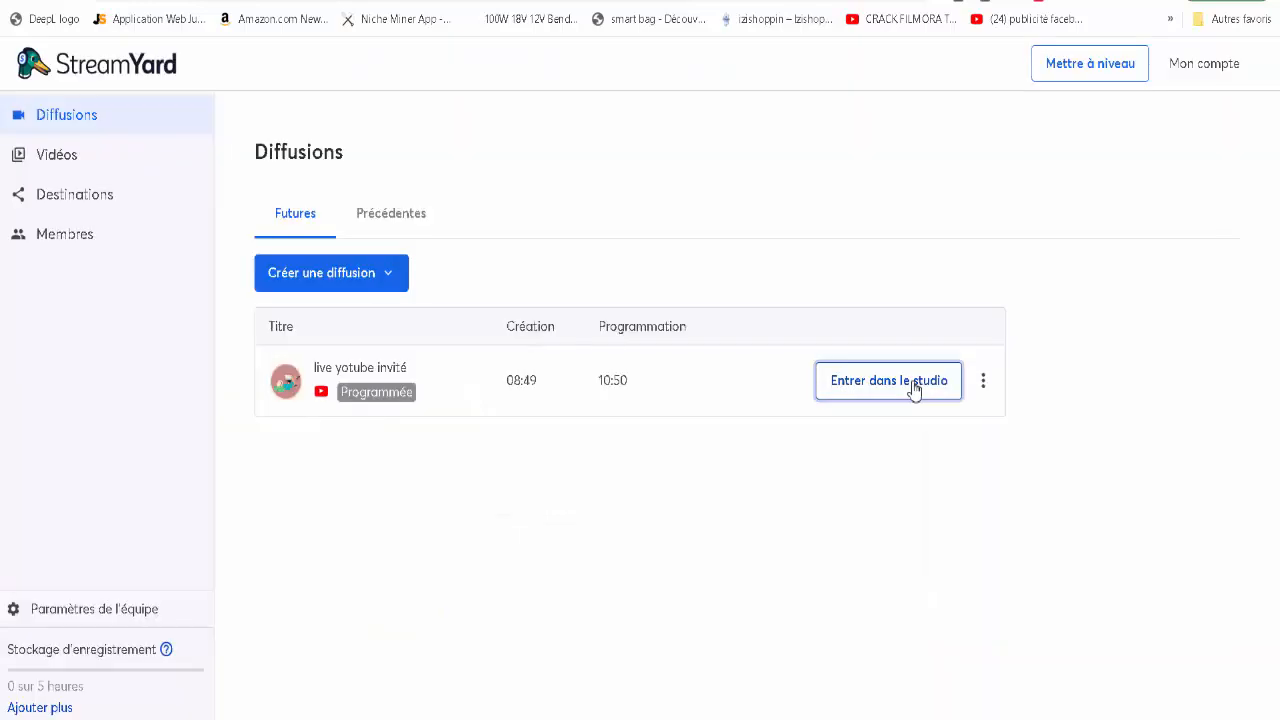
Step: Enter the studio of the scheduled broadcast with camera and microphone on, and select the solo layout
left_click(912, 389)
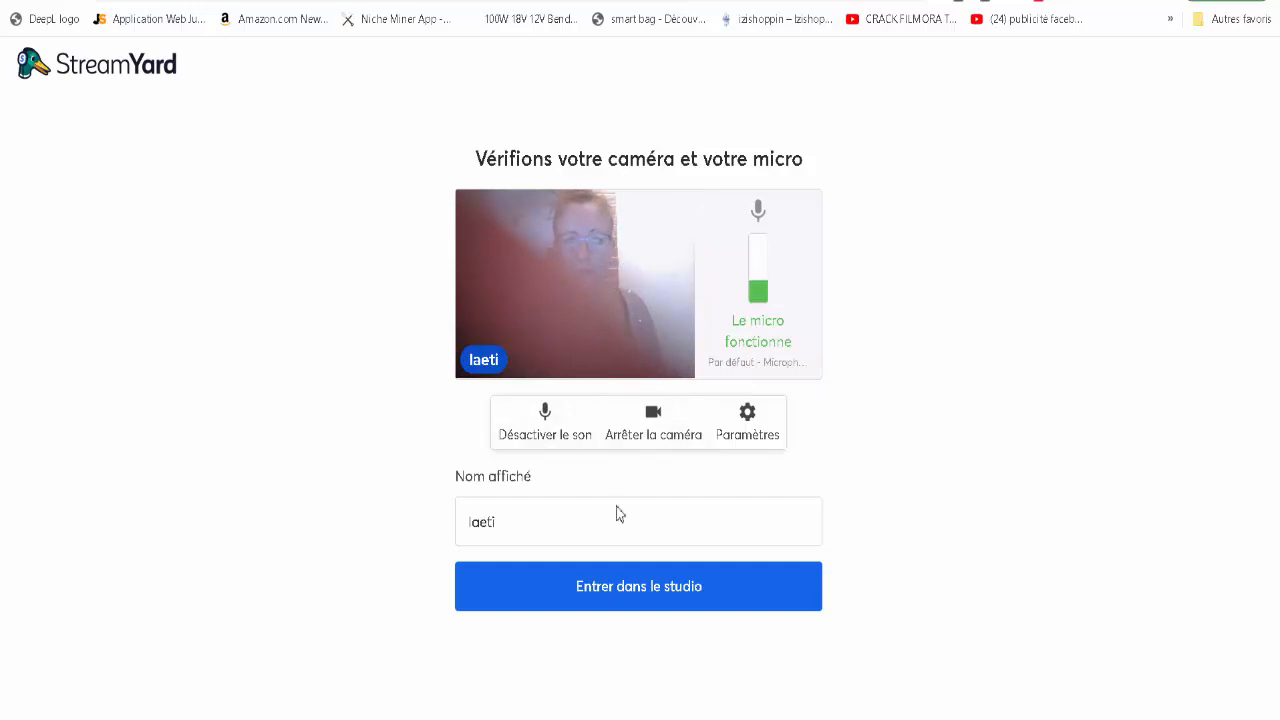
left_click(640, 590)
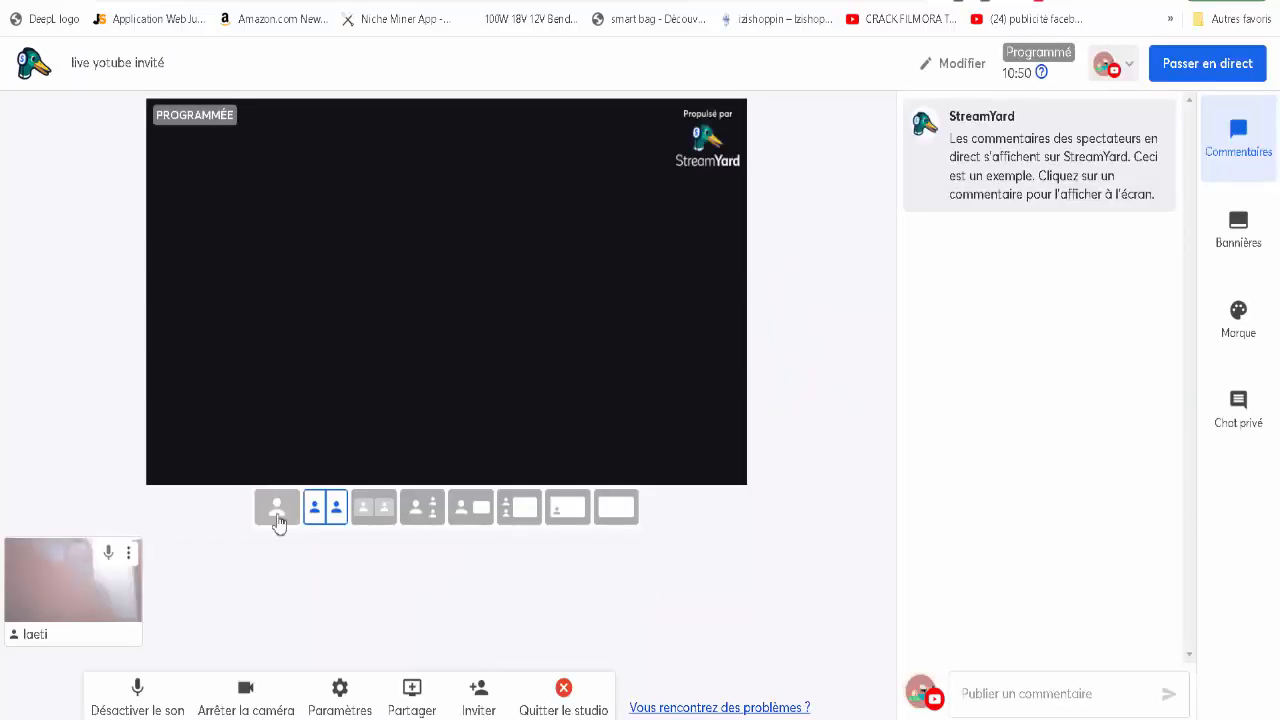
left_click(277, 512)
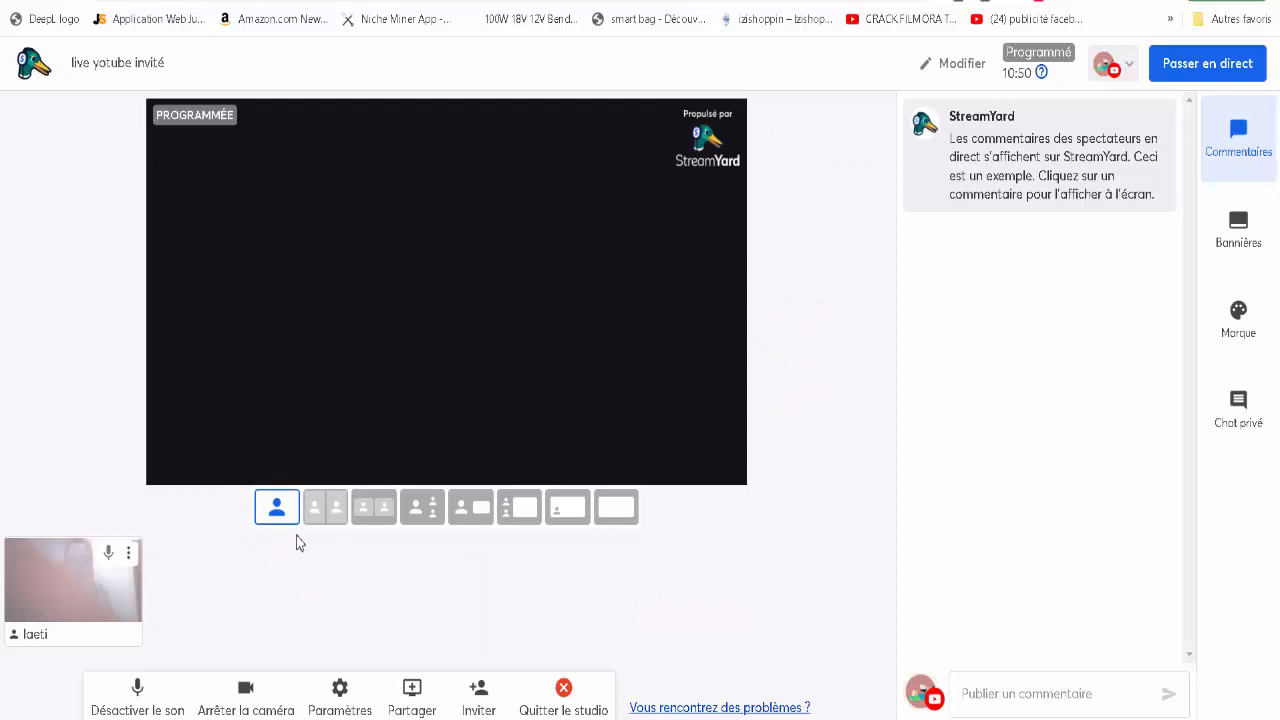
Step: Copy the guest invitation link for the broadcast studio and close the invitation window
left_click(480, 697)
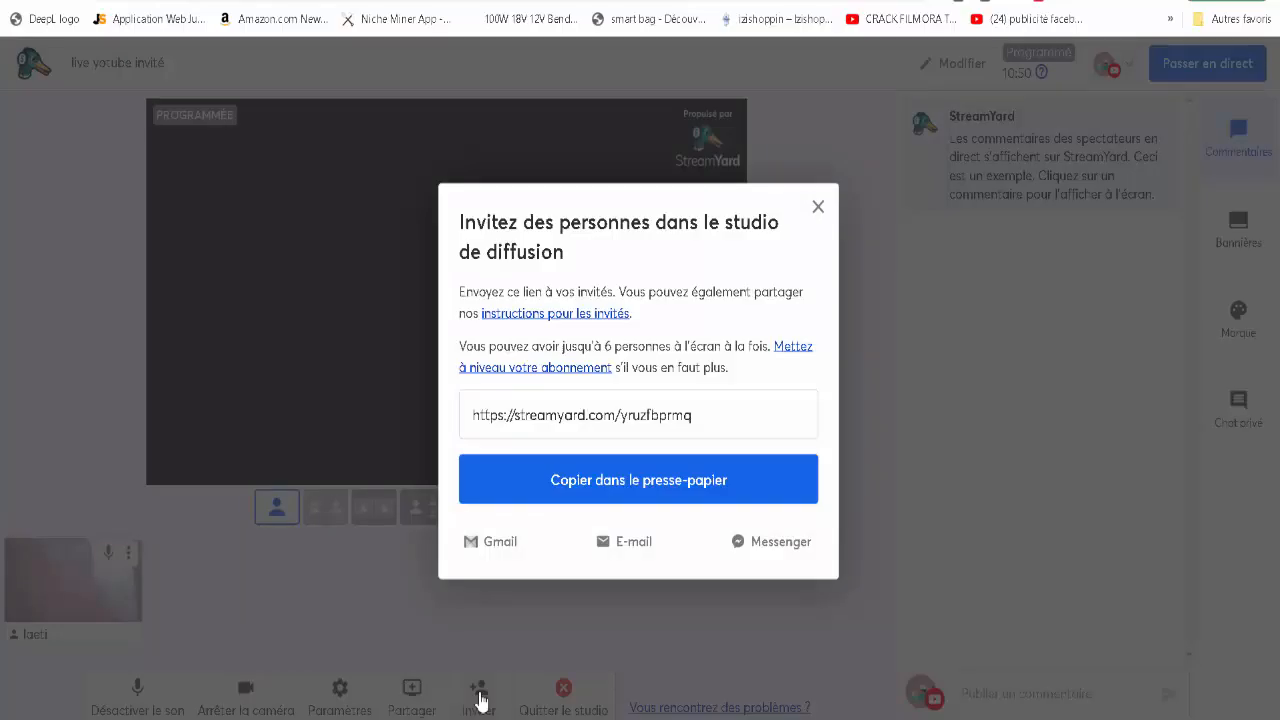
left_click(657, 481)
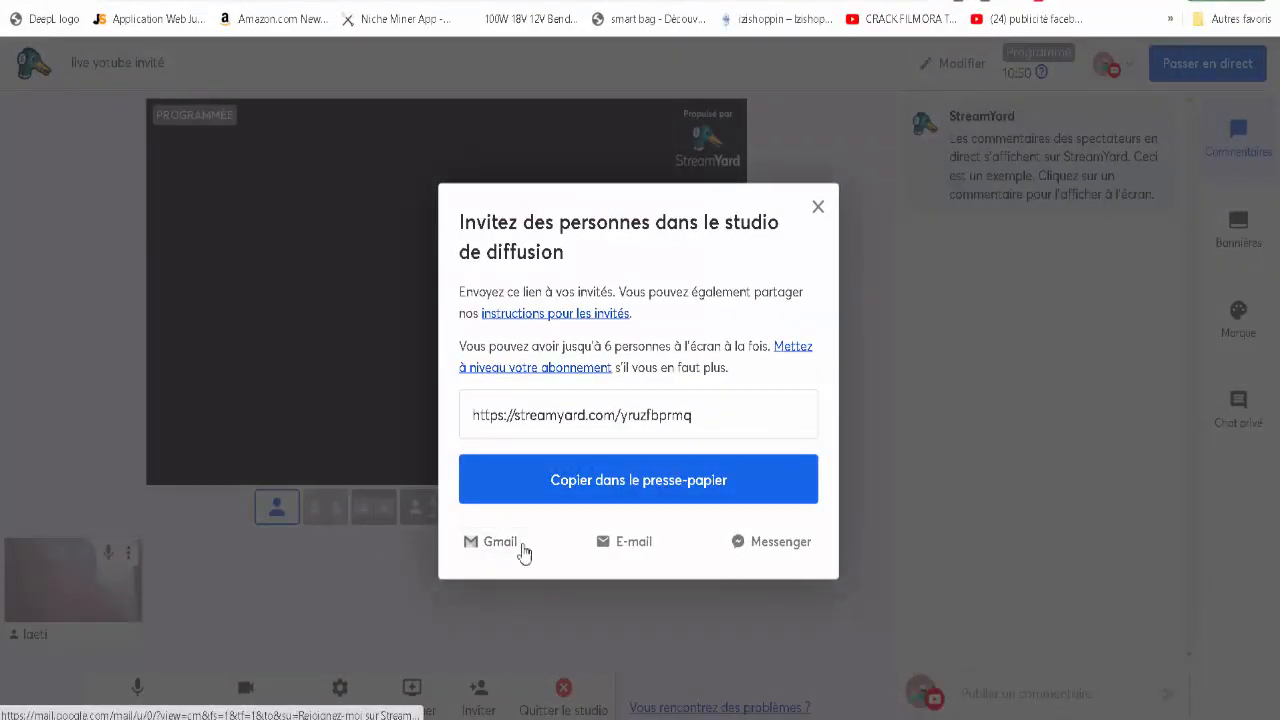
left_click(818, 209)
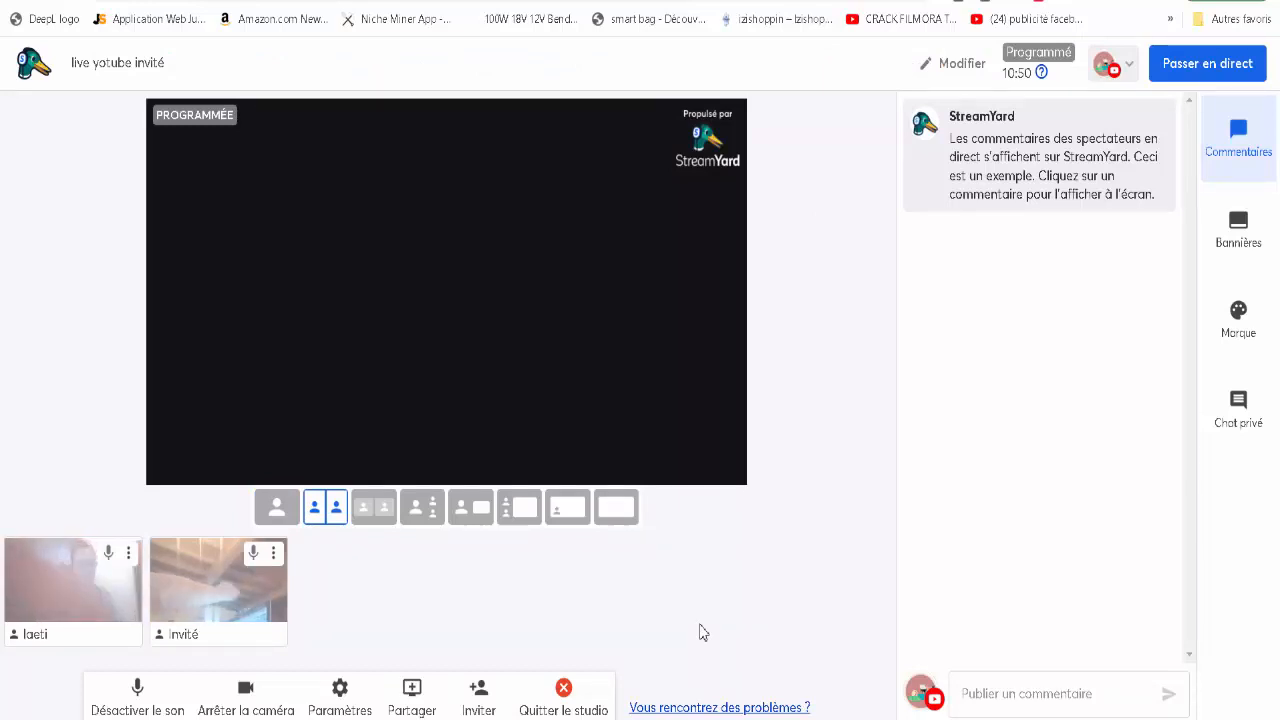
Step: Add the host and the guest to the broadcast, with both microphones muted
mouse_move(33, 568)
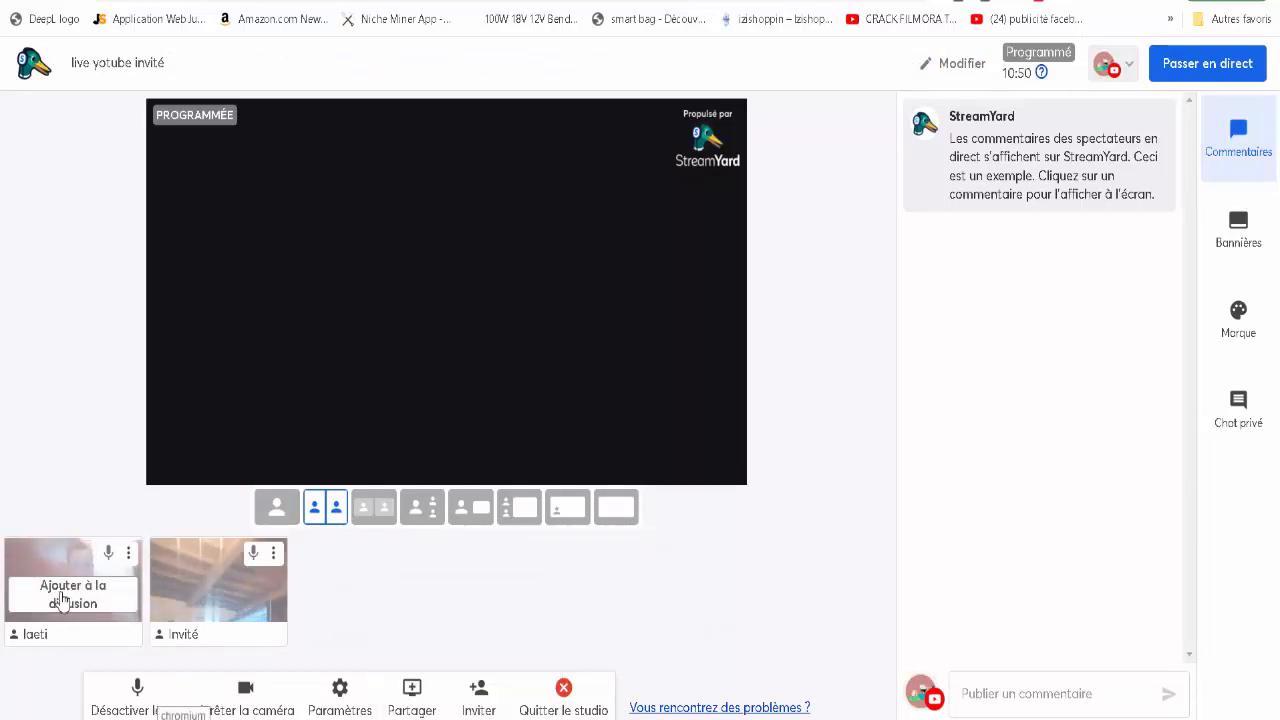
left_click(58, 597)
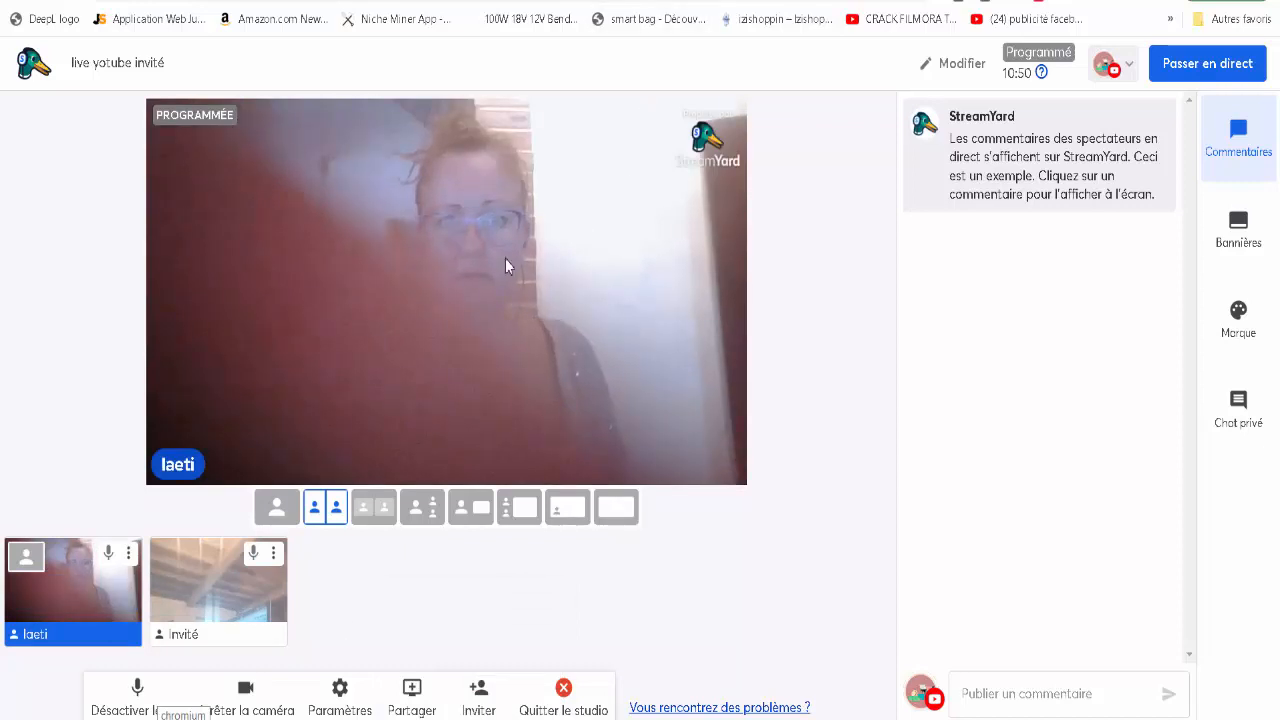
mouse_move(252, 601)
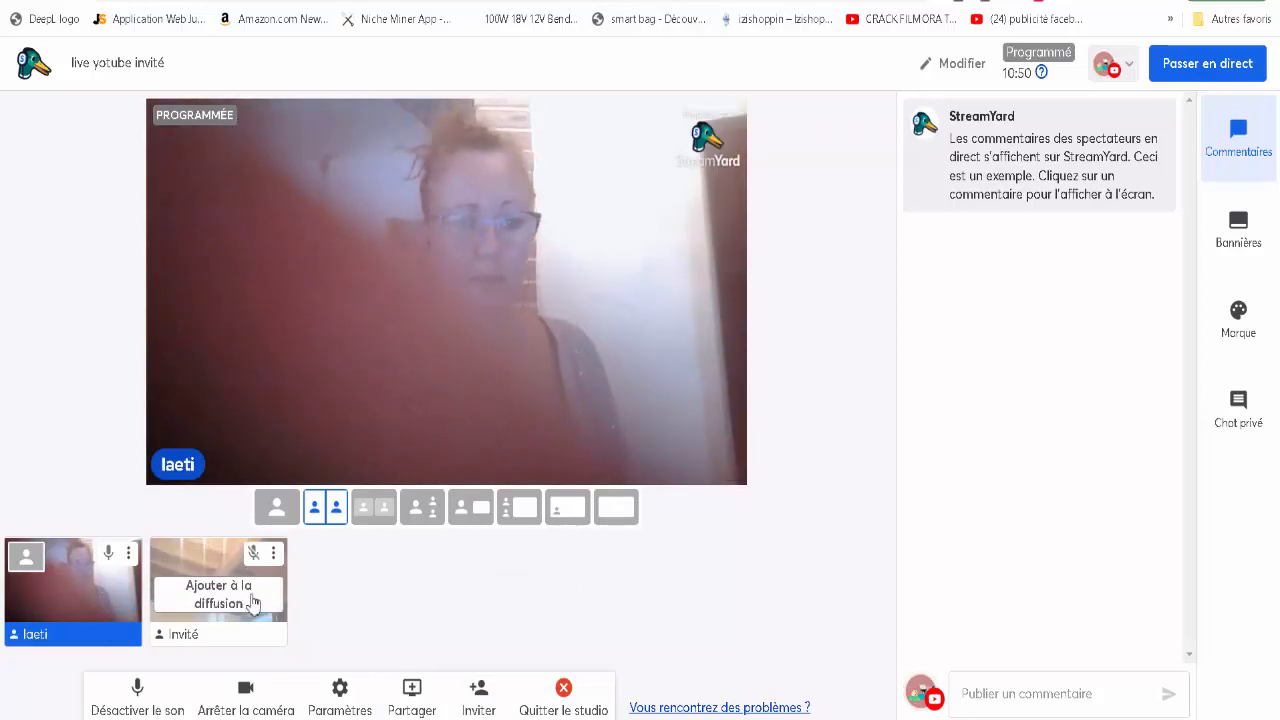
left_click(108, 553)
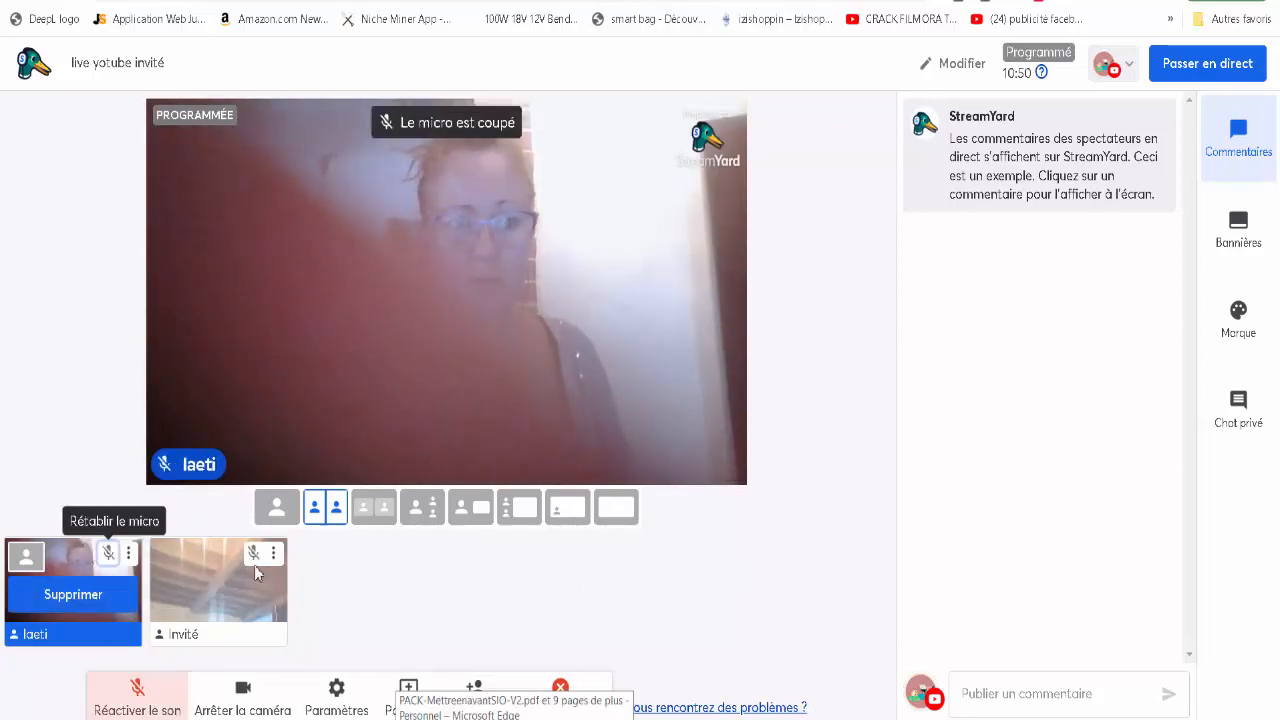
left_click(218, 600)
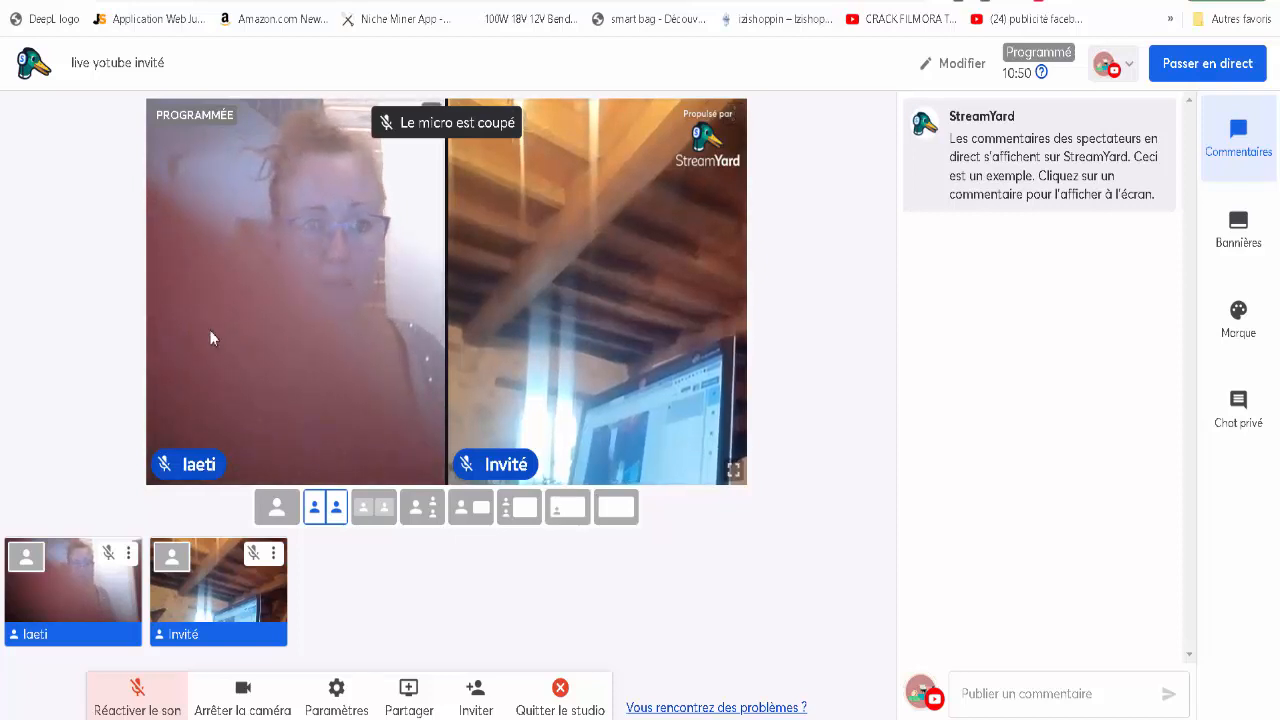
Step: Try the solo and group layouts and removing and re-adding the guest, ending on the two-person side-by-side layout
left_click(291, 515)
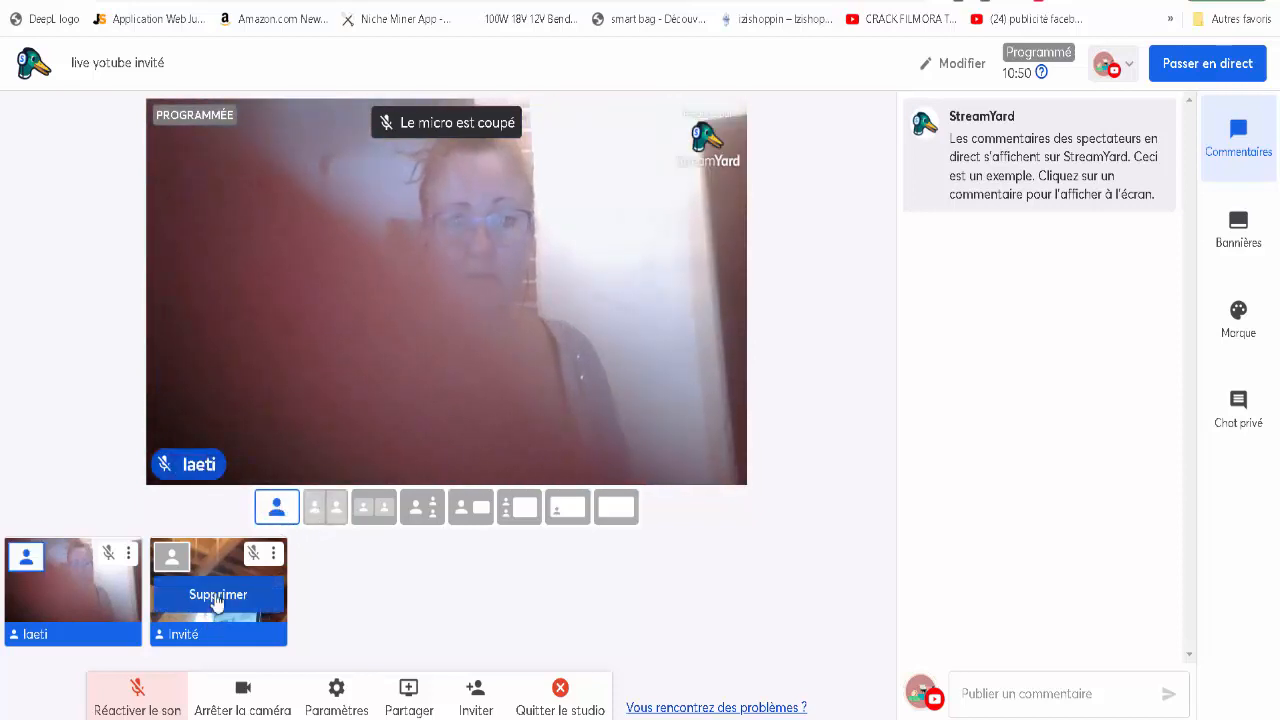
left_click(216, 598)
left_click(216, 598)
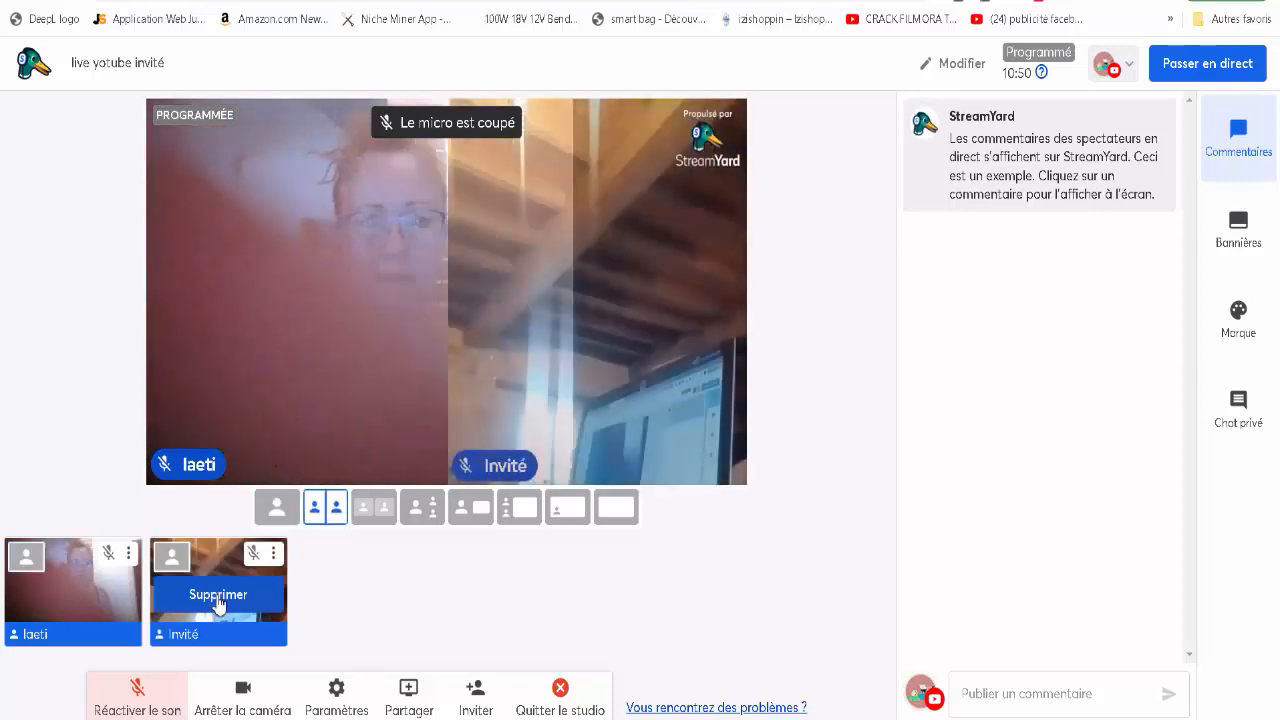
left_click(372, 510)
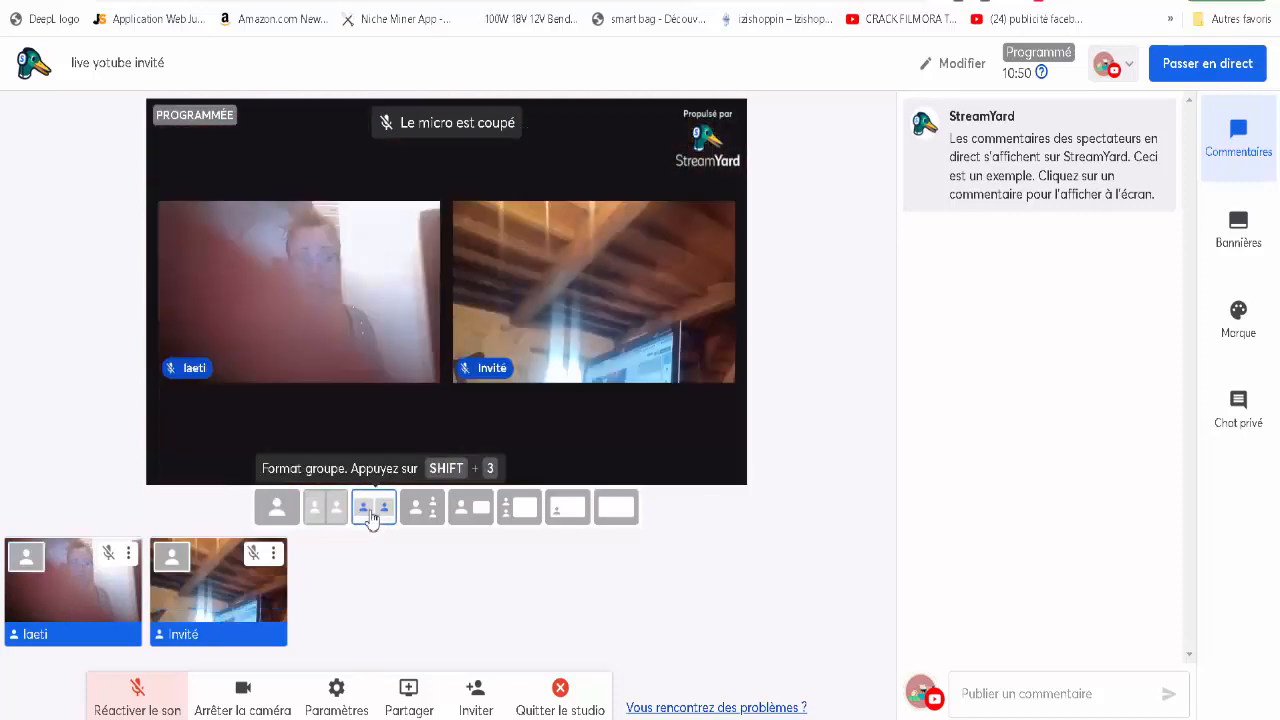
left_click(422, 508)
left_click(329, 510)
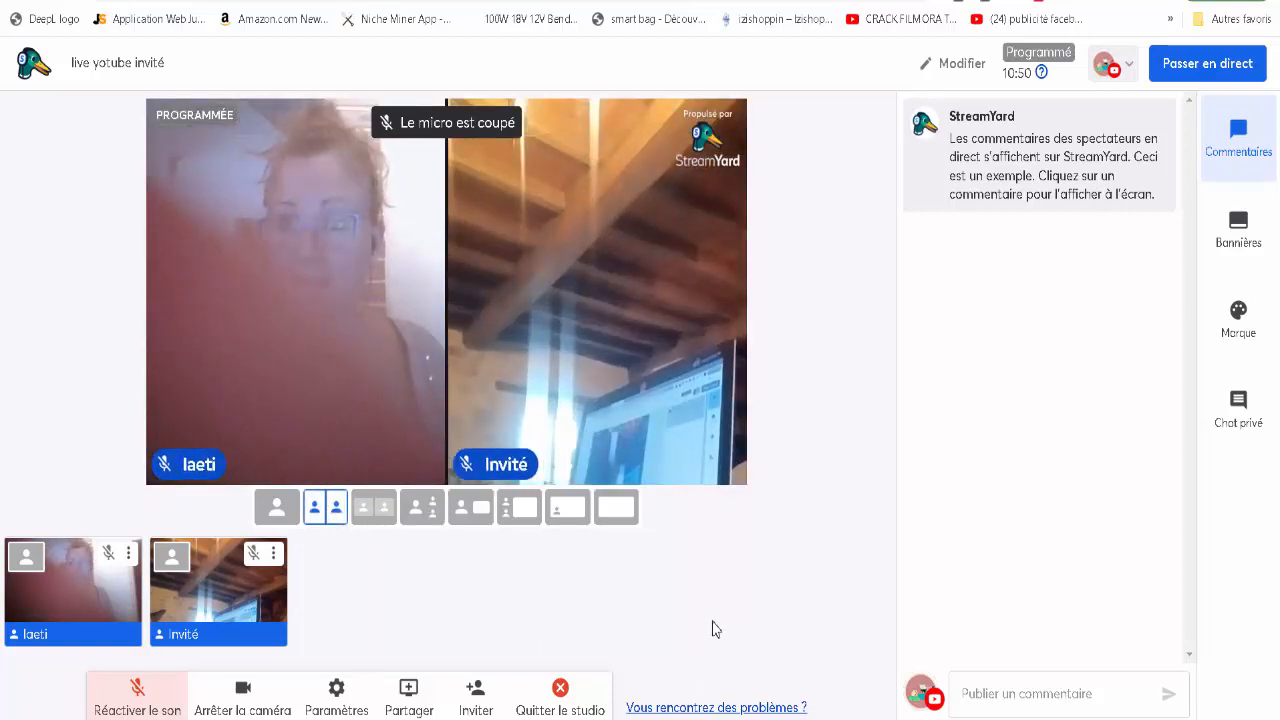
Step: Take the broadcast live on YouTube ahead of its scheduled start time
left_click(1170, 74)
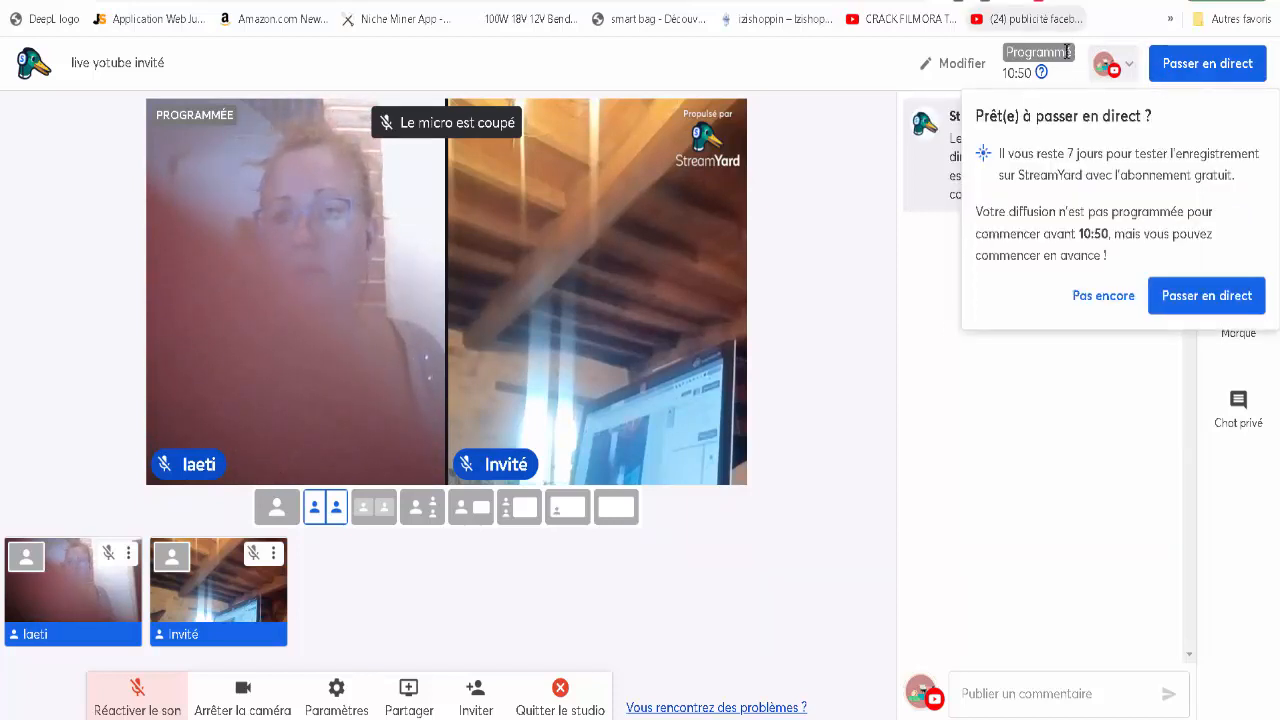
left_click(1204, 306)
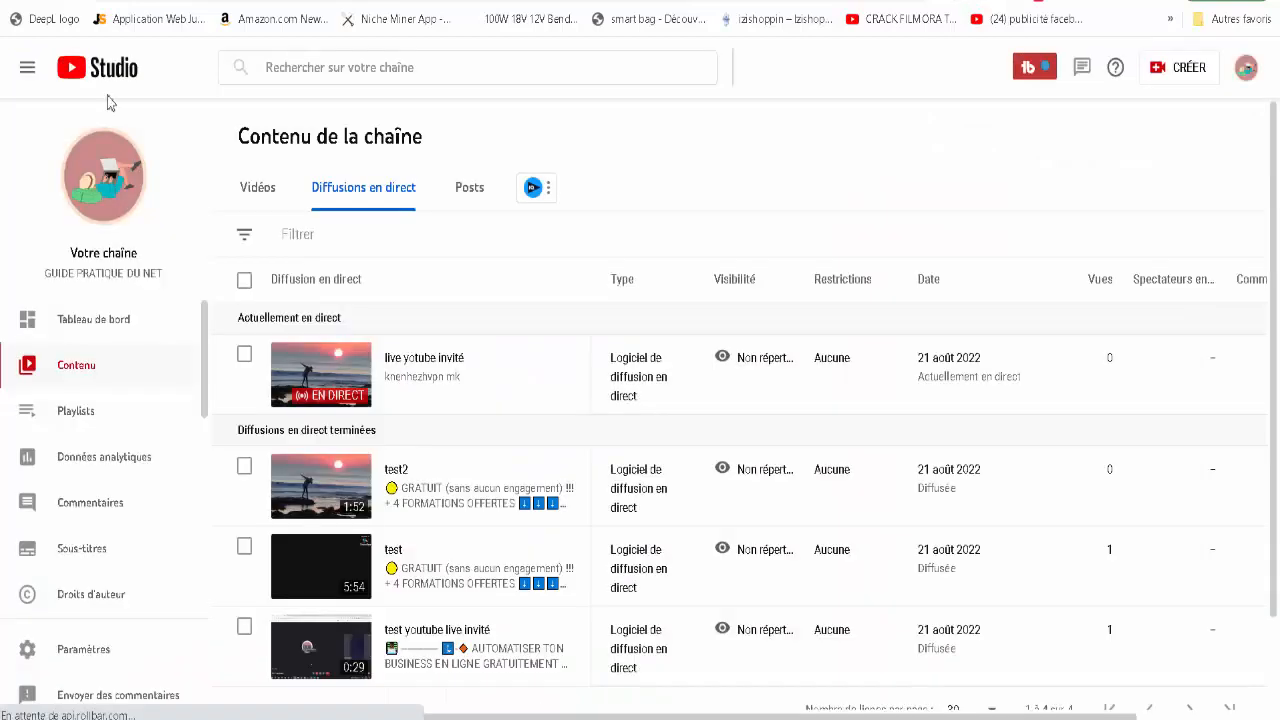
Step: Switch to YouTube Studio and open the live control page of the "live yotube invité" stream
left_click(1167, 75)
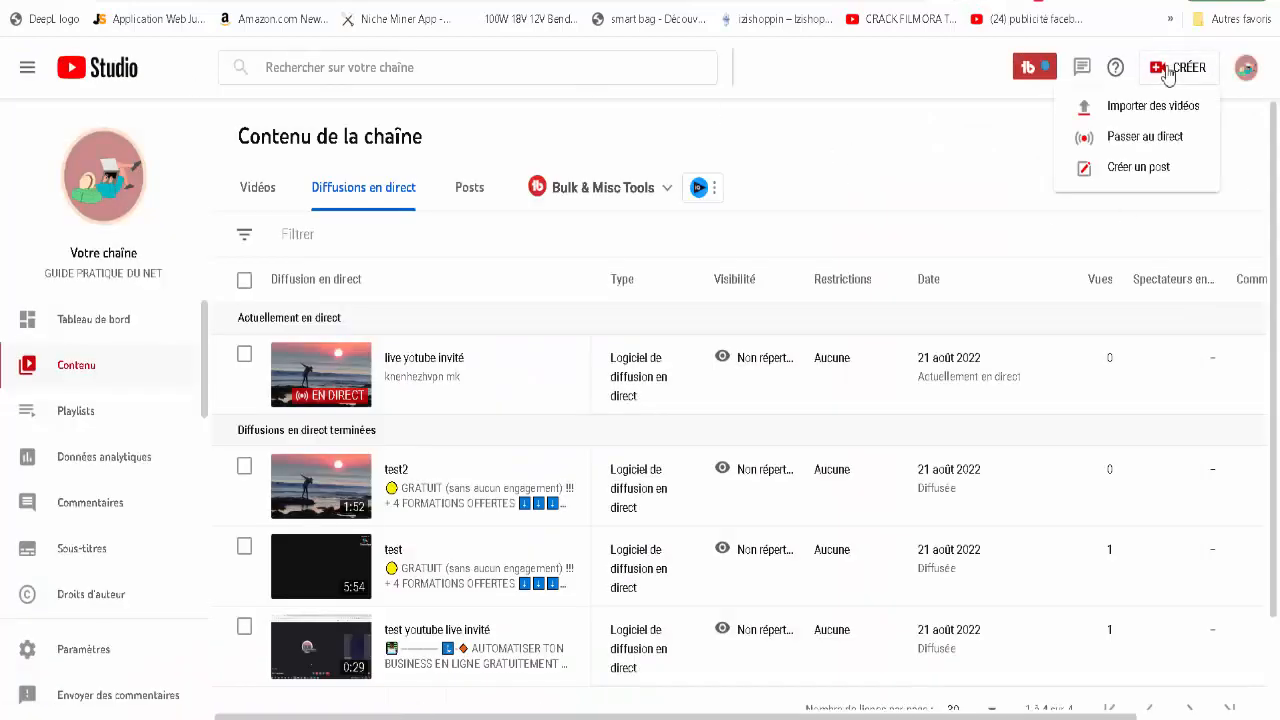
left_click(1122, 140)
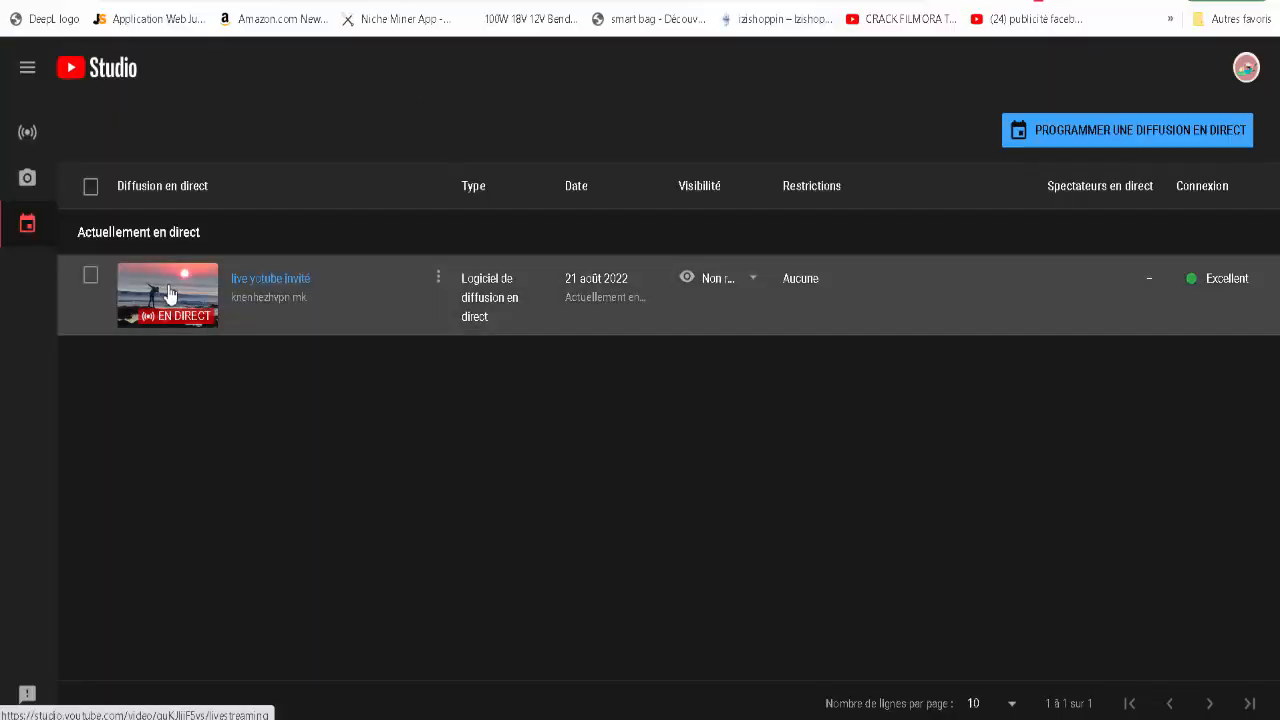
left_click(170, 293)
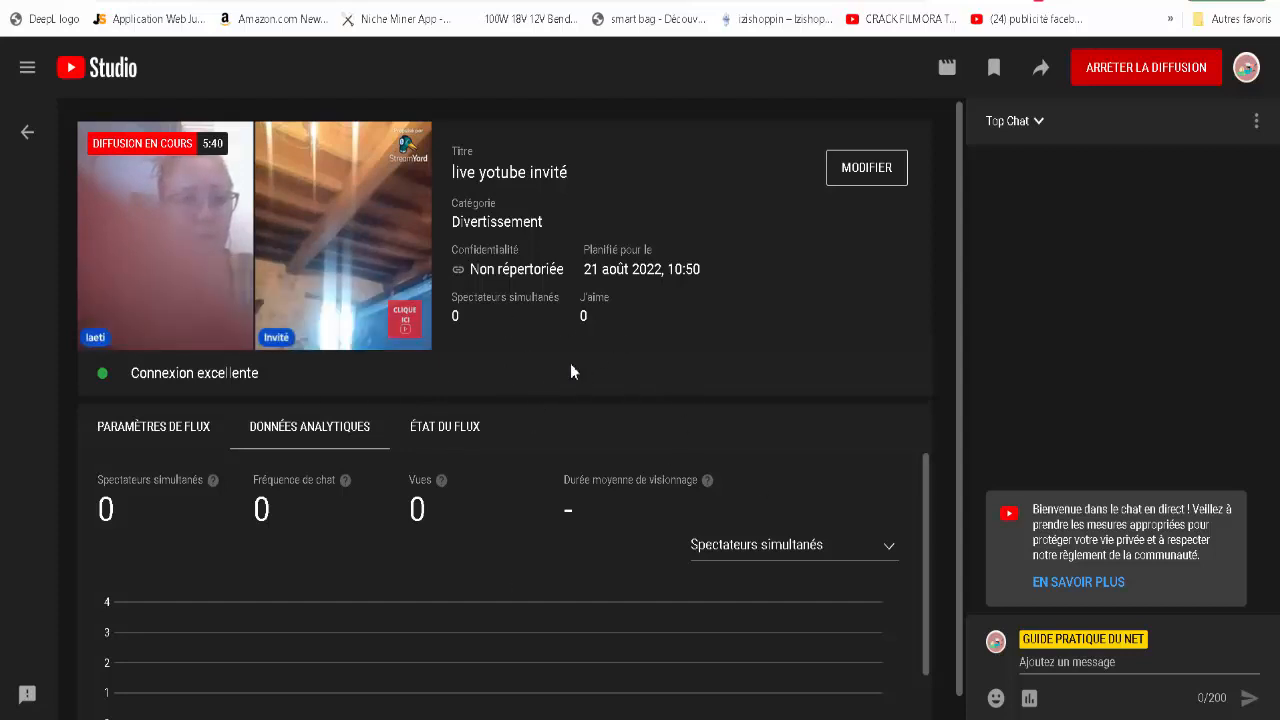
Step: Stop the "live yotube invité" stream on YouTube and open its recording for editing in Studio
left_click(1117, 70)
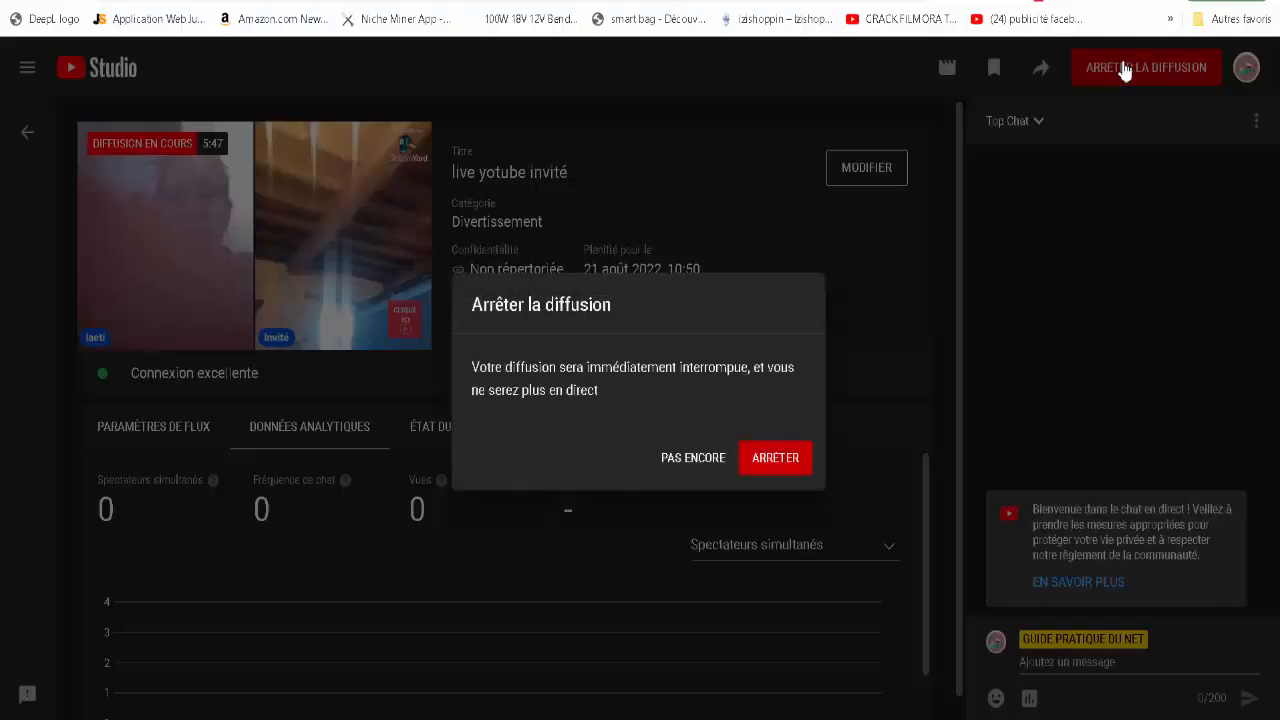
left_click(777, 462)
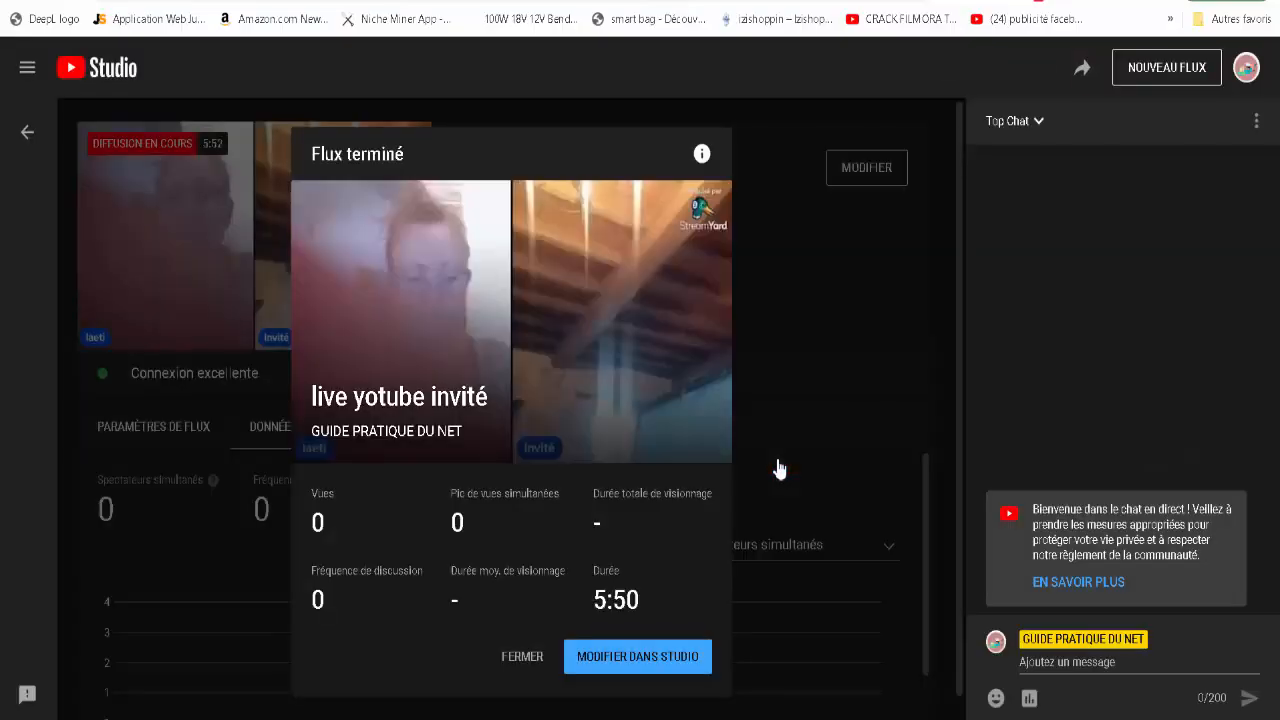
left_click(611, 668)
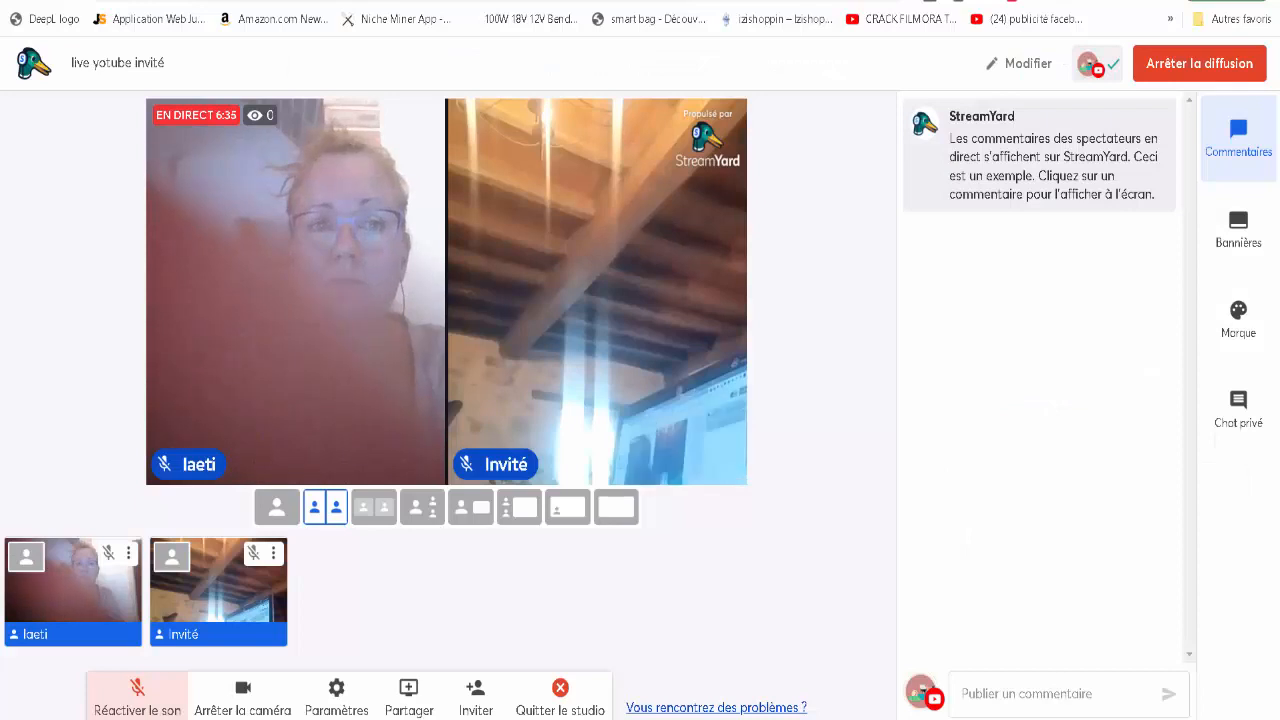
Step: Switch to StreamYard, end the broadcast there and return to the dashboard's list of past broadcasts
left_click(1204, 66)
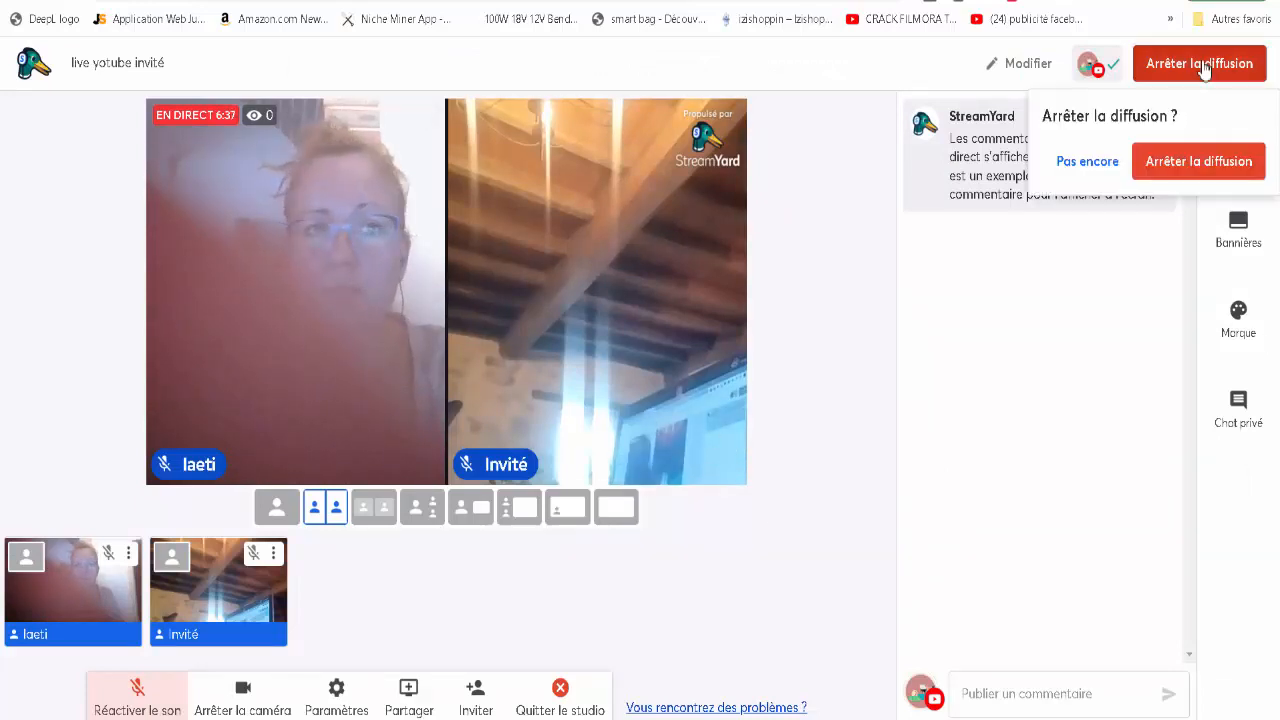
left_click(1195, 163)
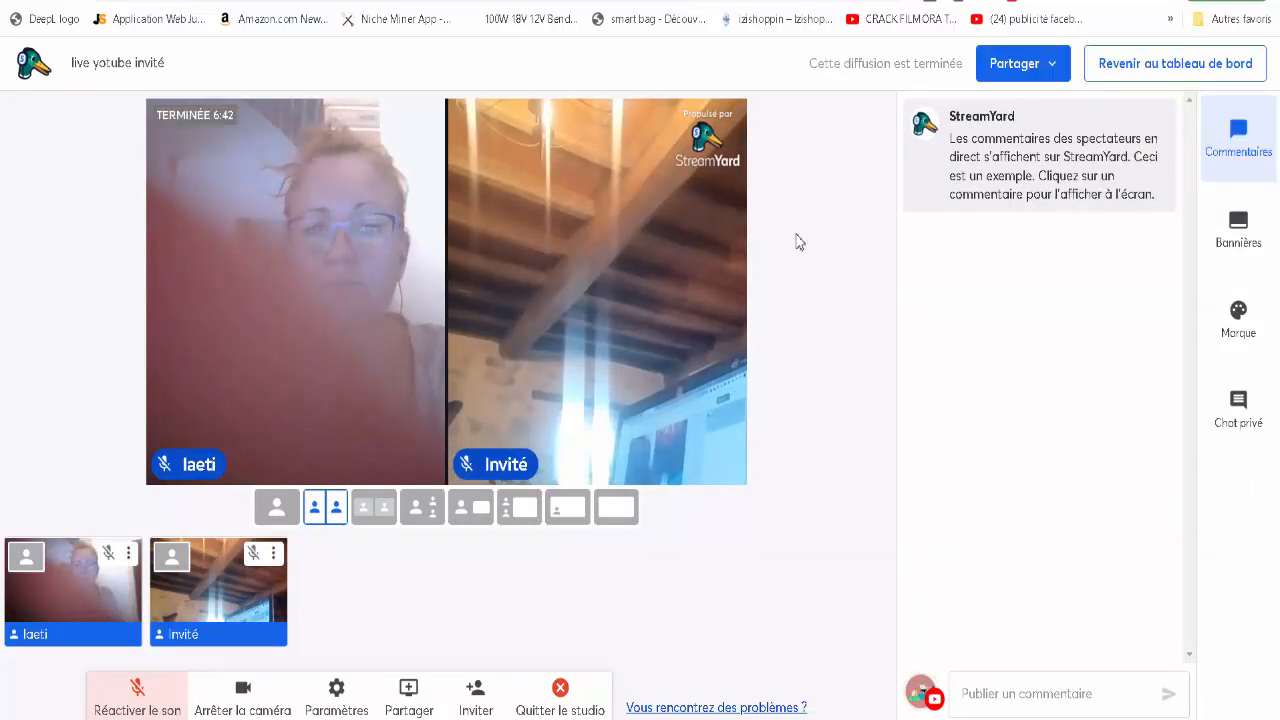
left_click(1164, 78)
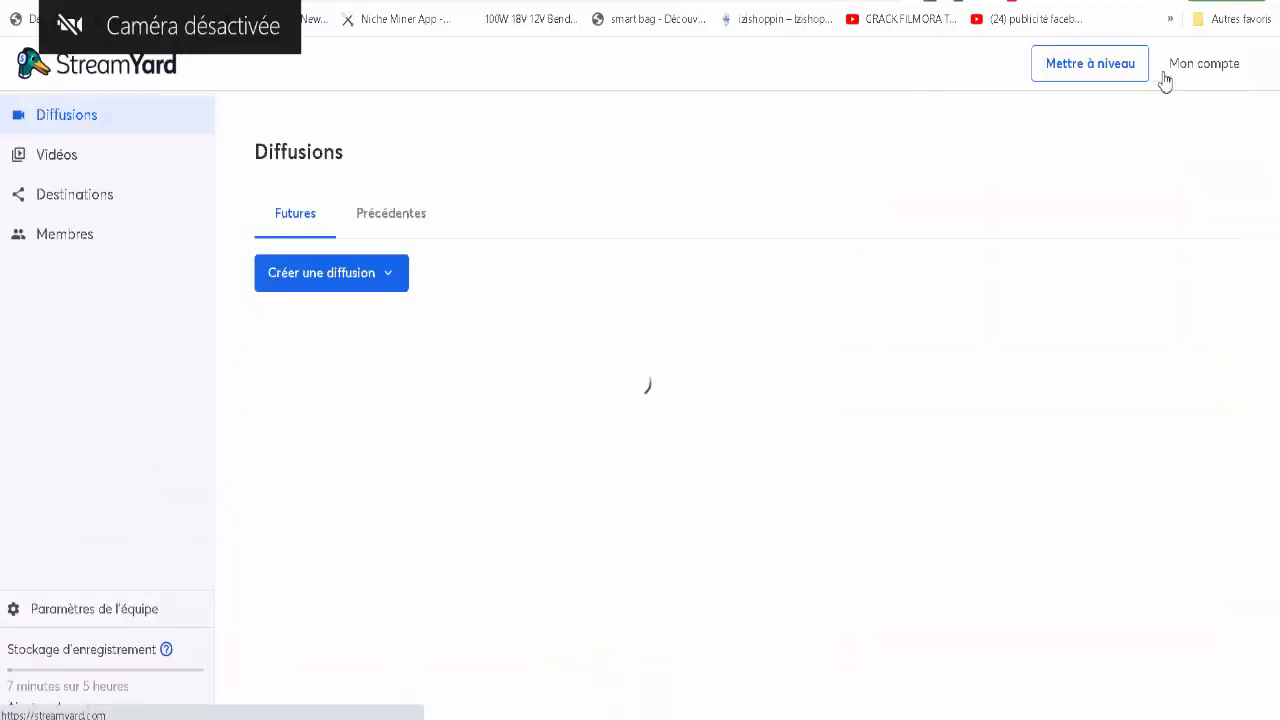
left_click(387, 219)
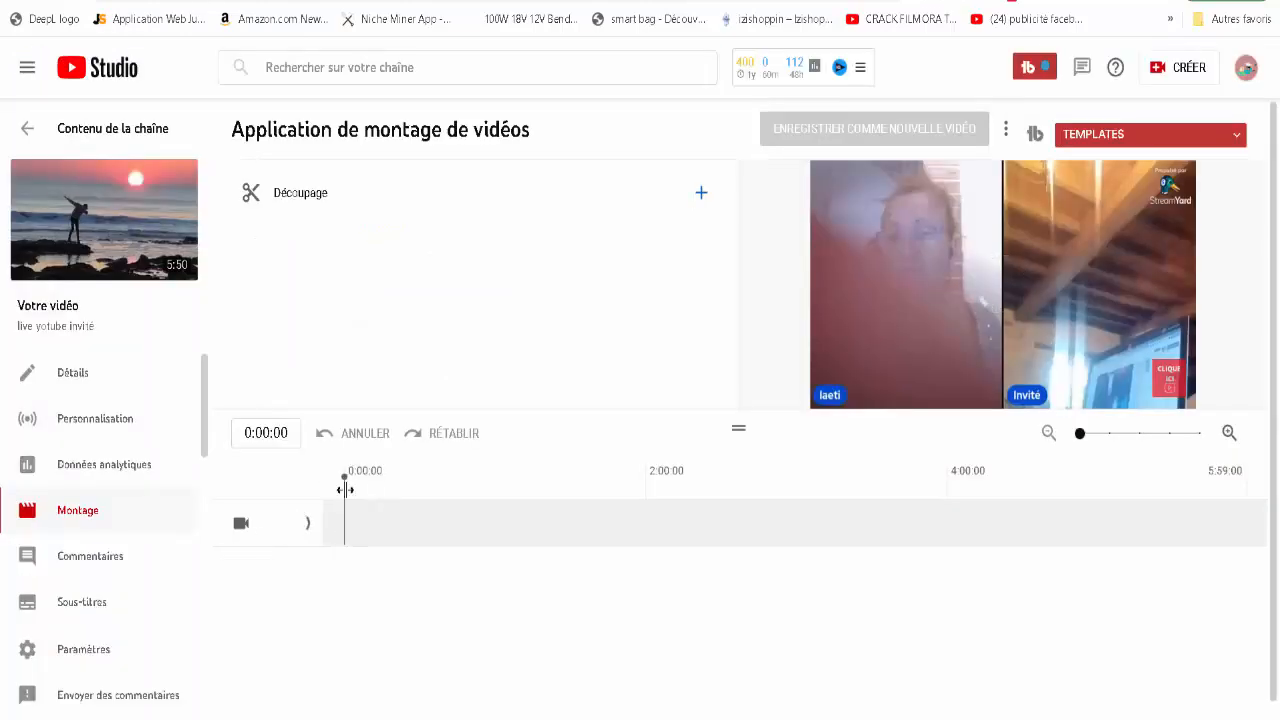
Step: Switch to YouTube Studio and examine the recording's editing timeline and its video details, including title, description, thumbnail, automatic chapters and tags
left_click_drag(361, 486, 578, 550)
left_click_drag(457, 514, 314, 520)
left_click(78, 385)
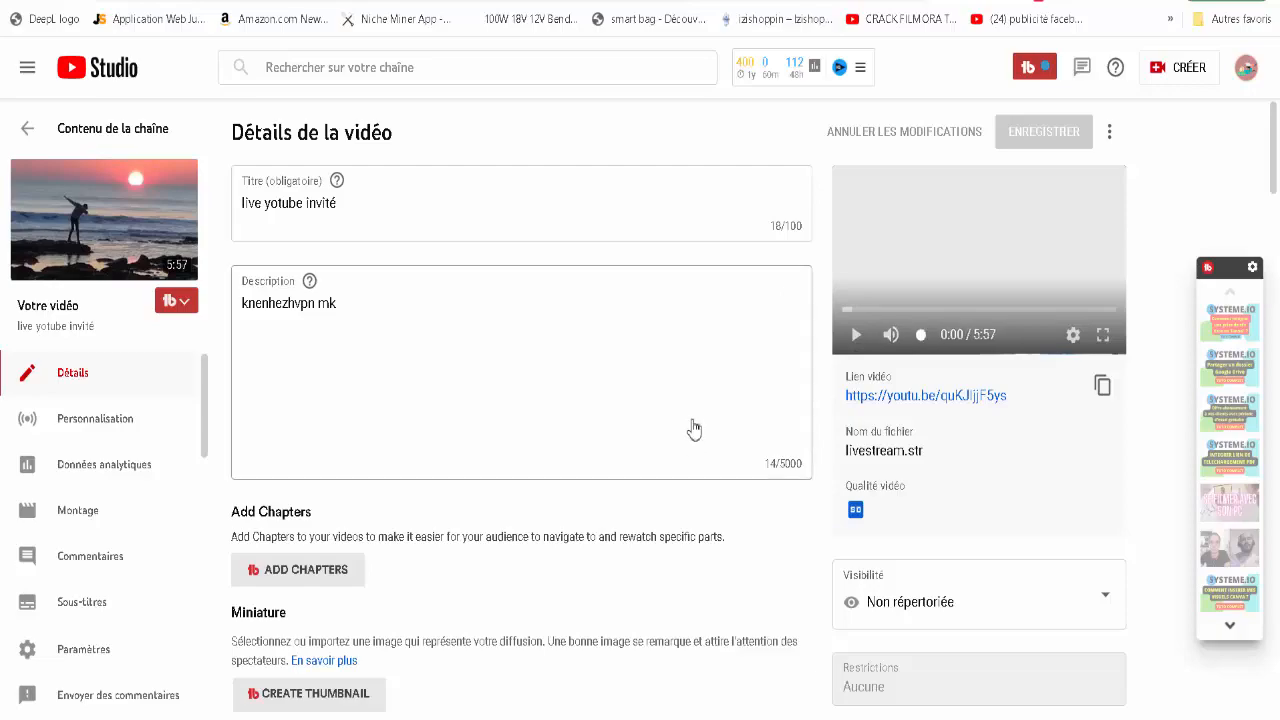
scroll(771, 551, "down", 10)
scroll(771, 551, "down", 10)
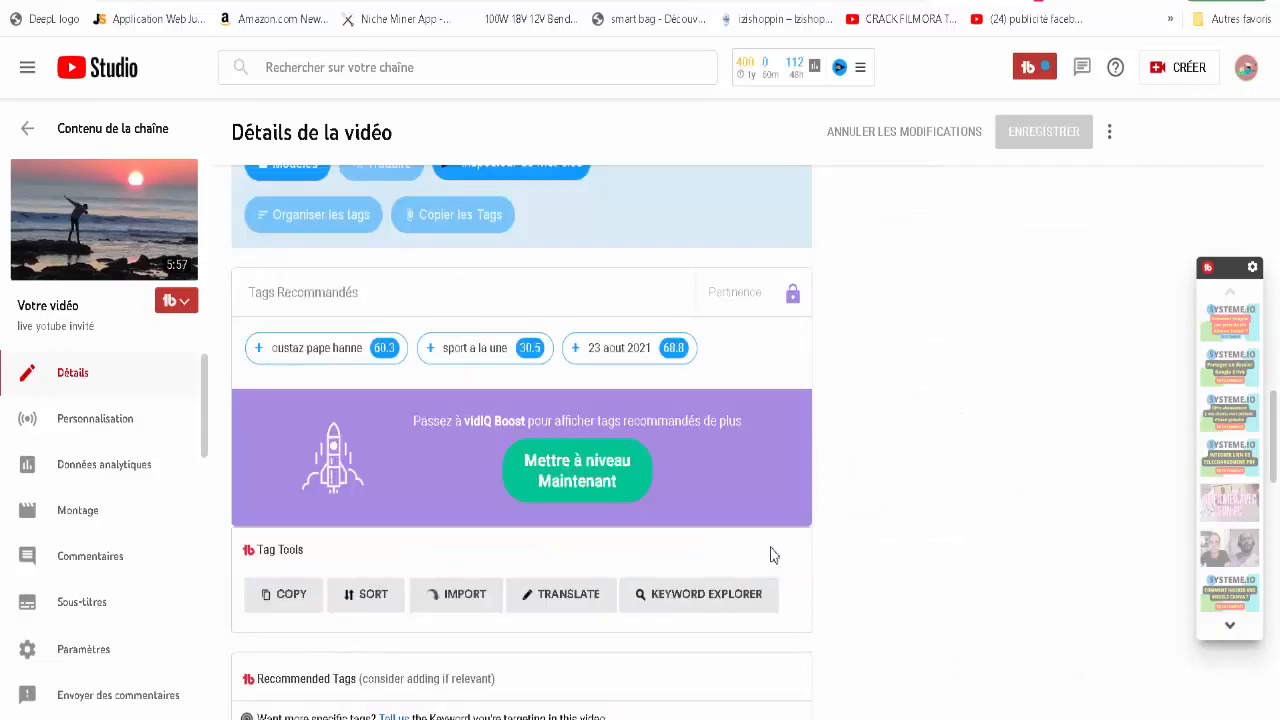
scroll(771, 551, "up", 1)
scroll(771, 551, "up", 15)
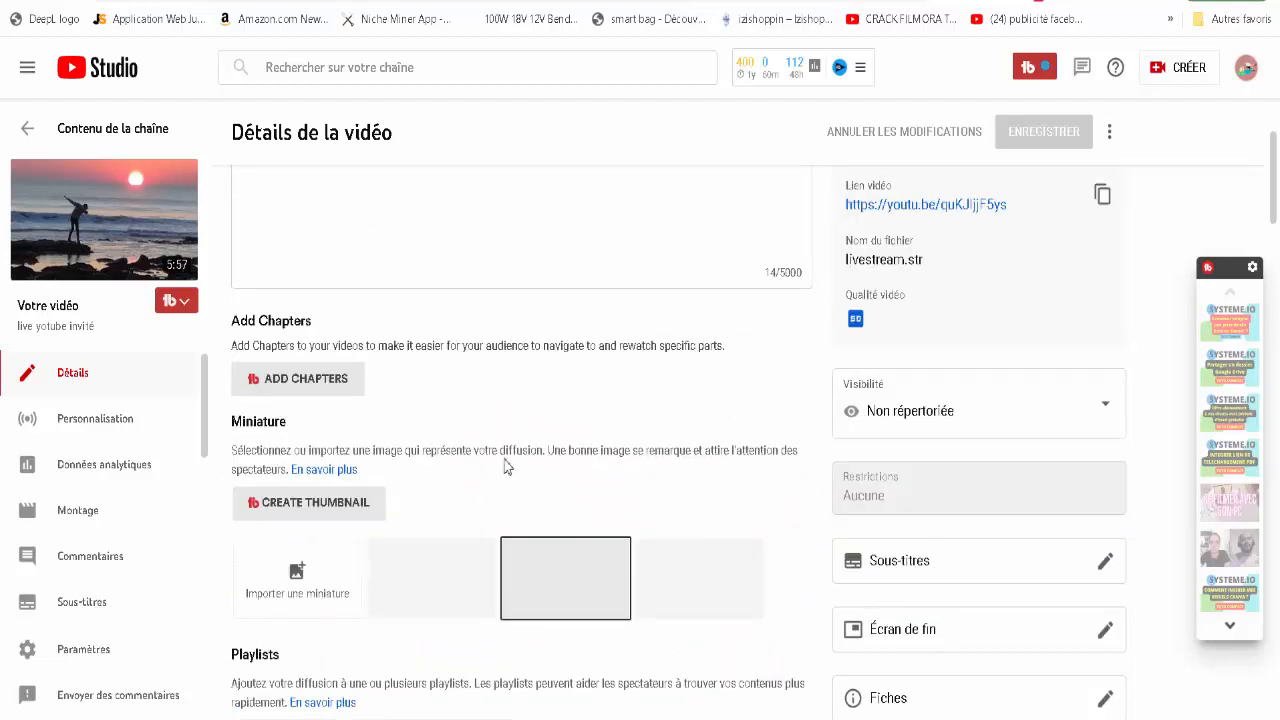
scroll(506, 465, "down", 8)
scroll(506, 465, "down", 4)
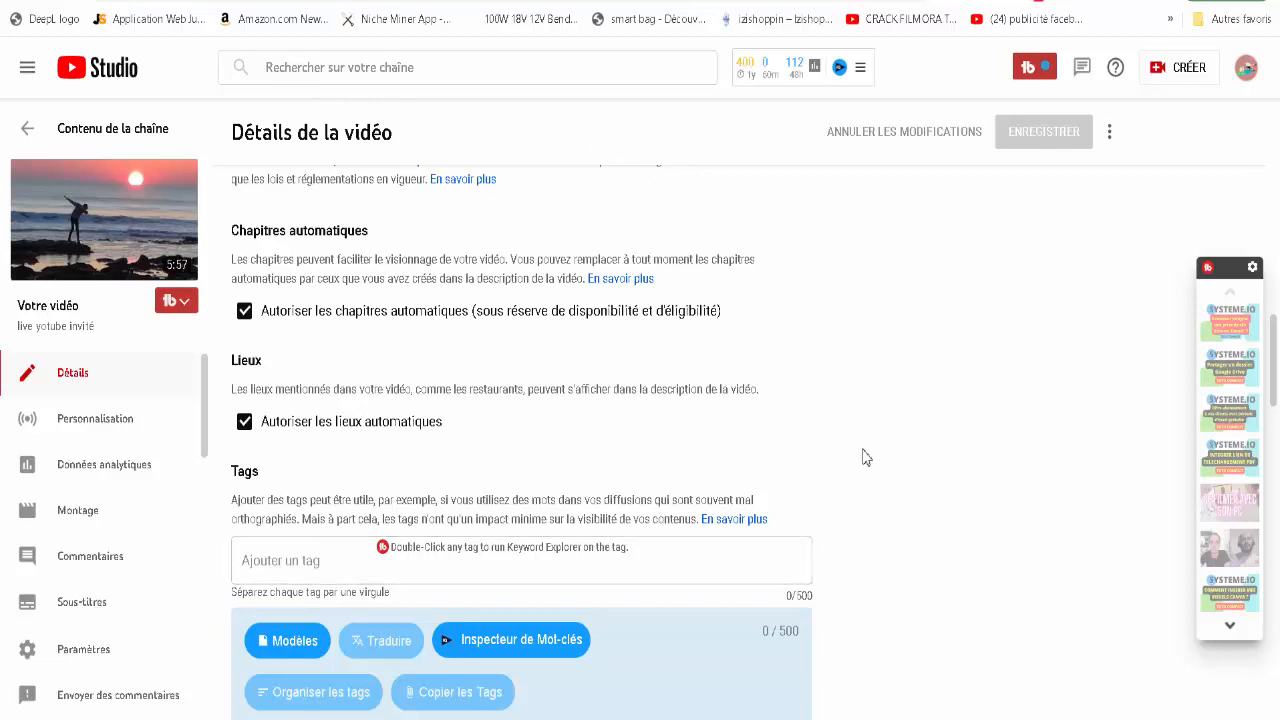
scroll(866, 458, "down", 3)
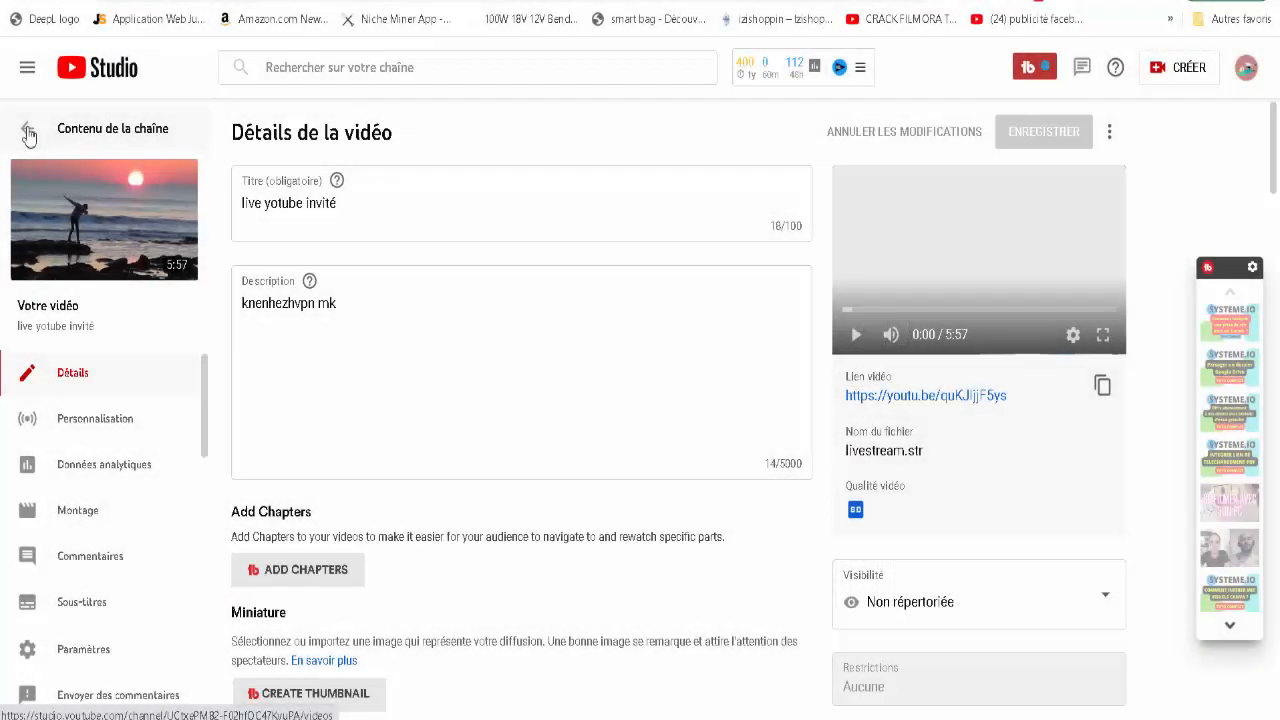
Step: Open the "live yotube invité" recording from the channel's live streams list and copy its video link
left_click(26, 131)
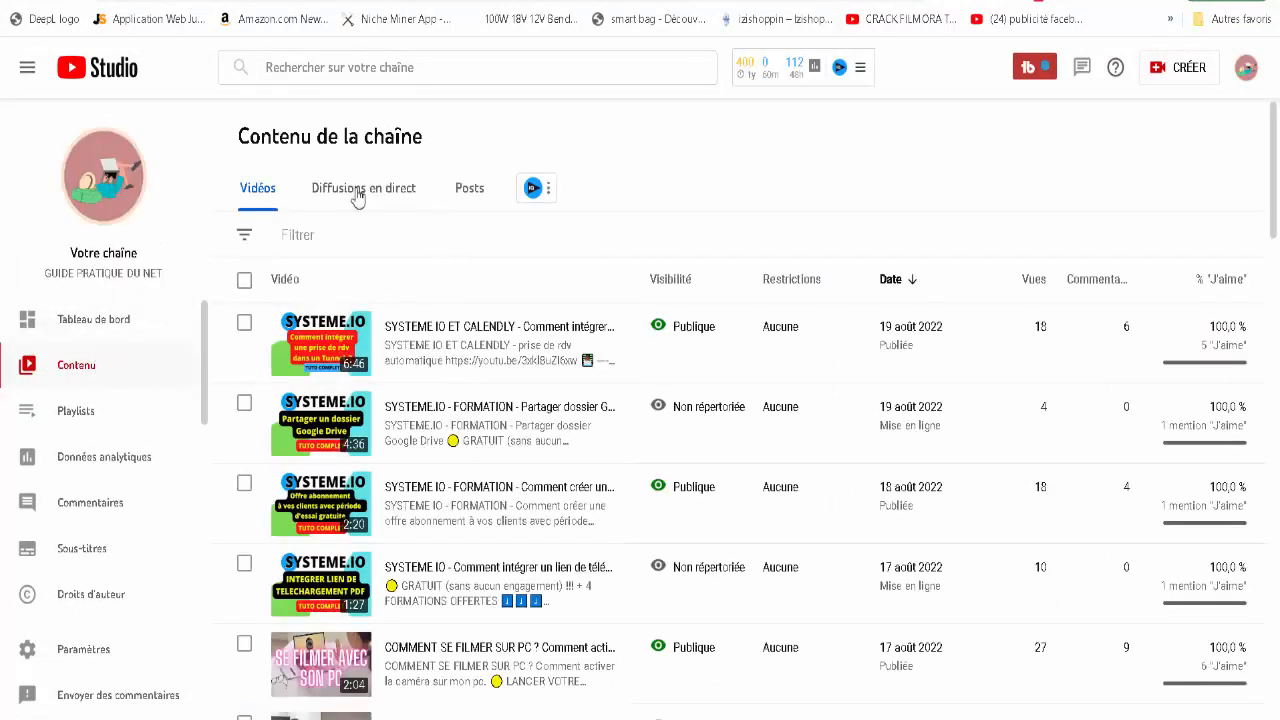
left_click(358, 192)
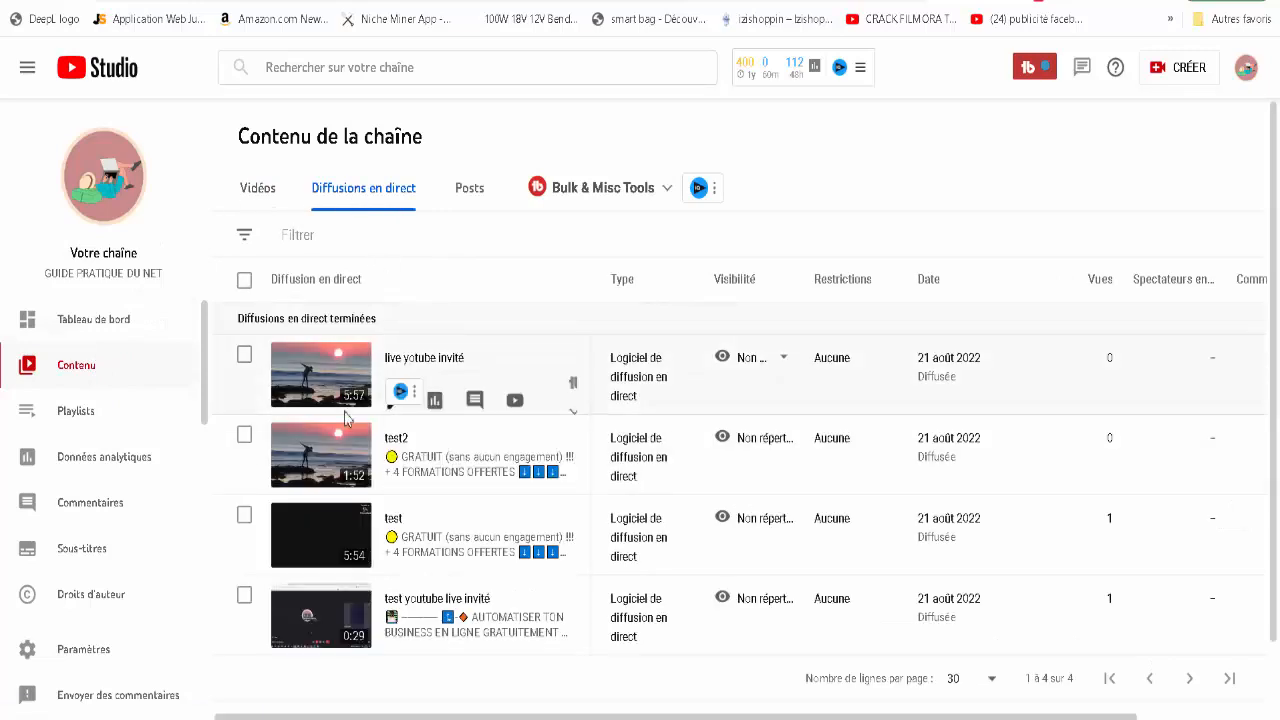
left_click(325, 381)
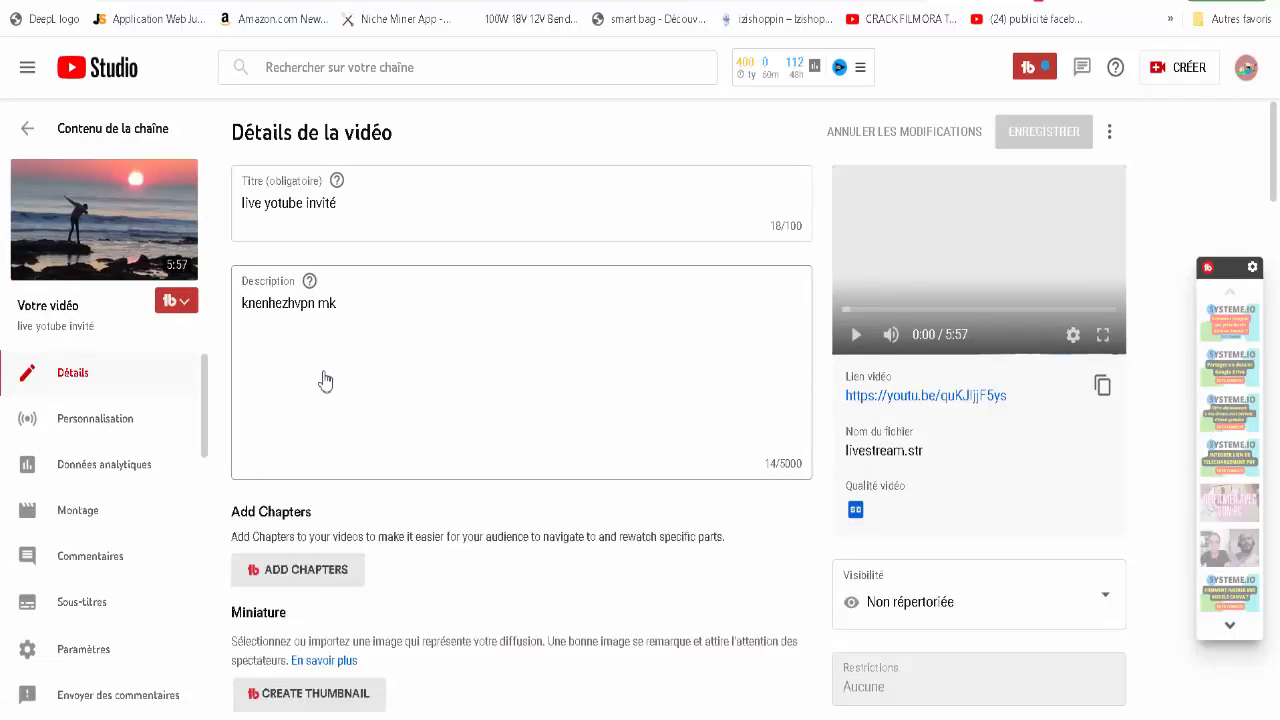
left_click(1102, 390)
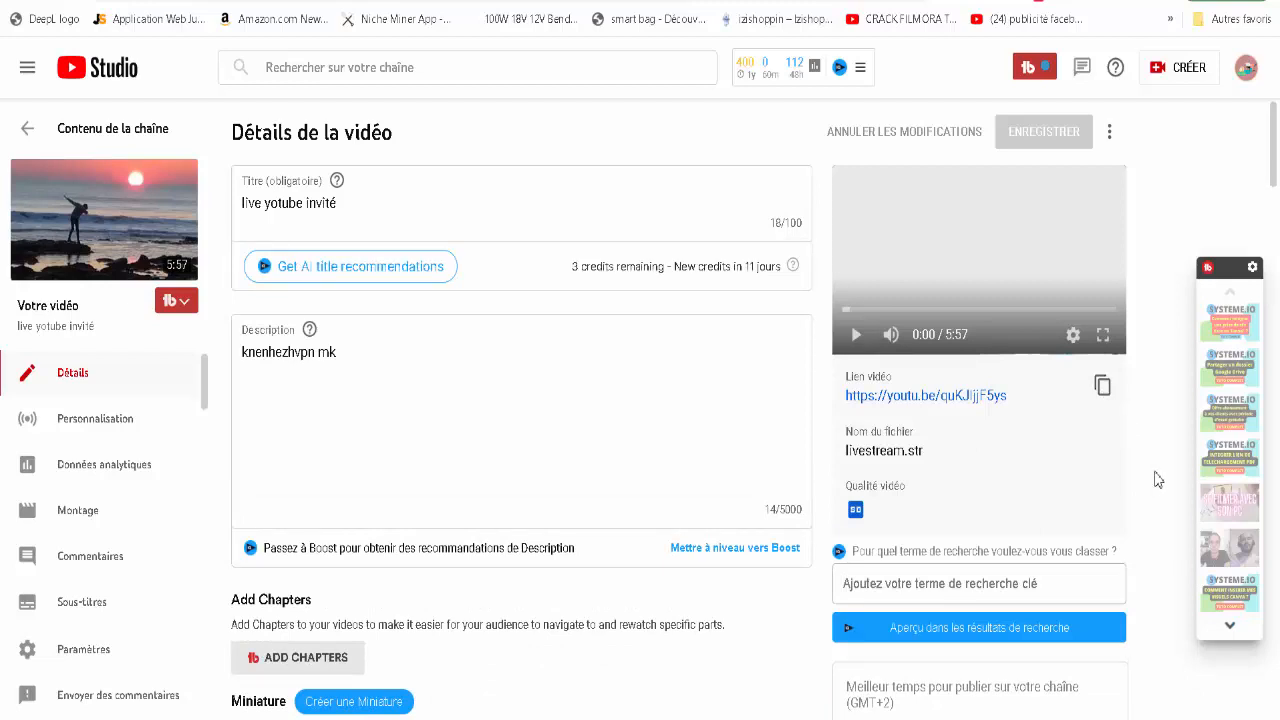